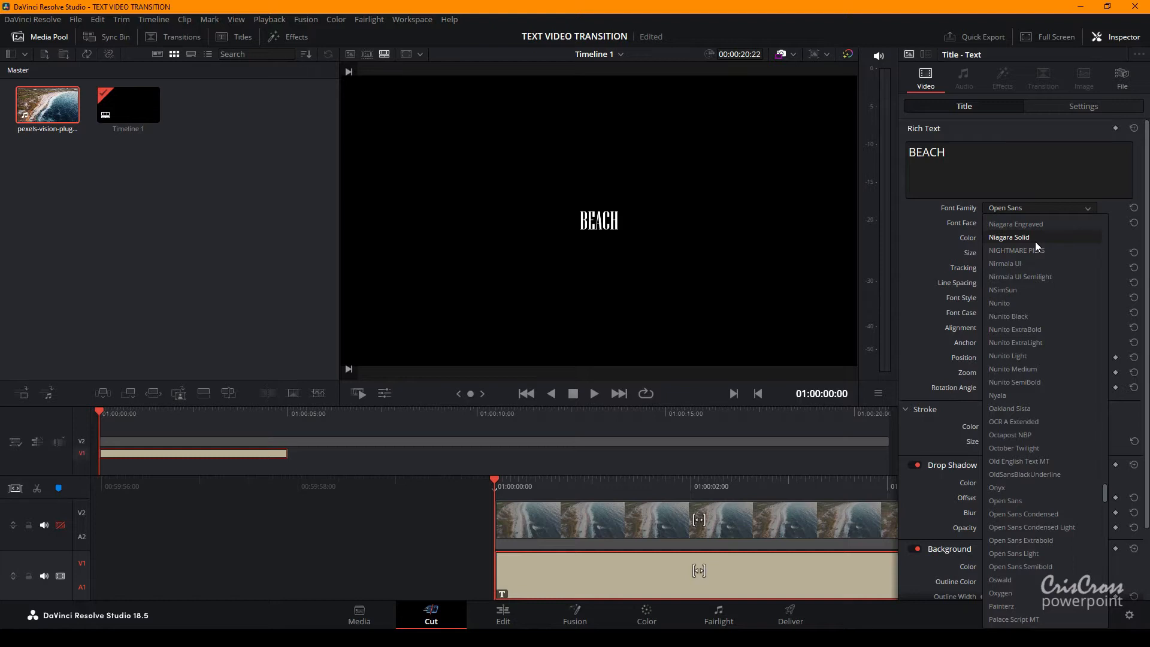
Set the BEACH title's font family to Impact and its size to 717
key(i)
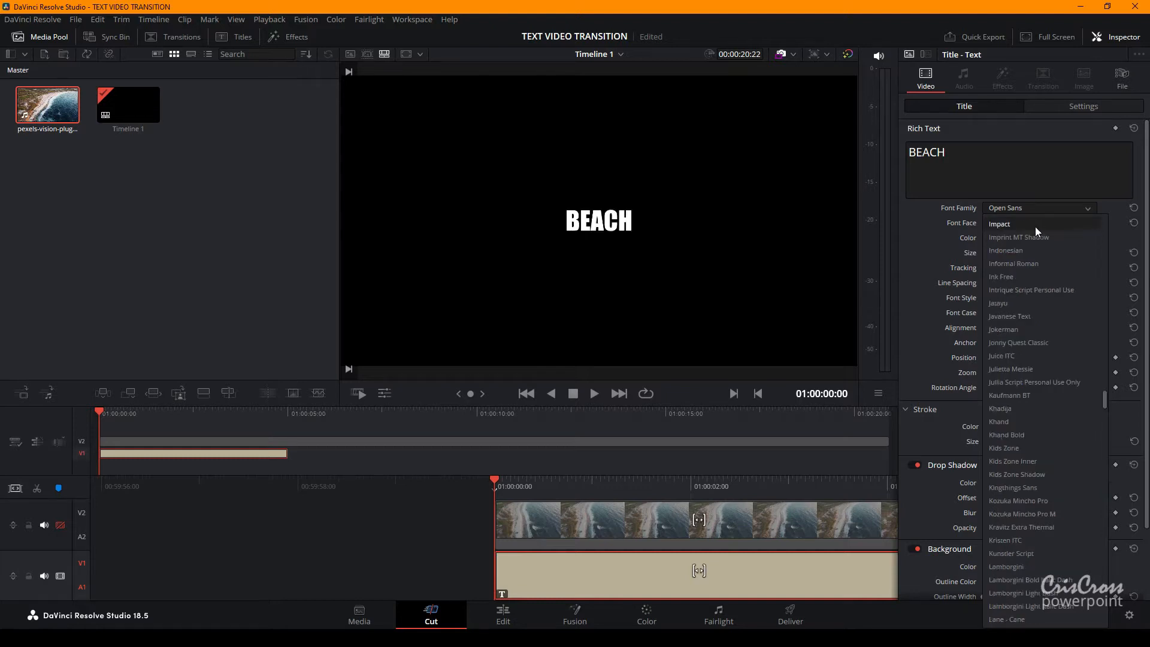
key(m)
key(p)
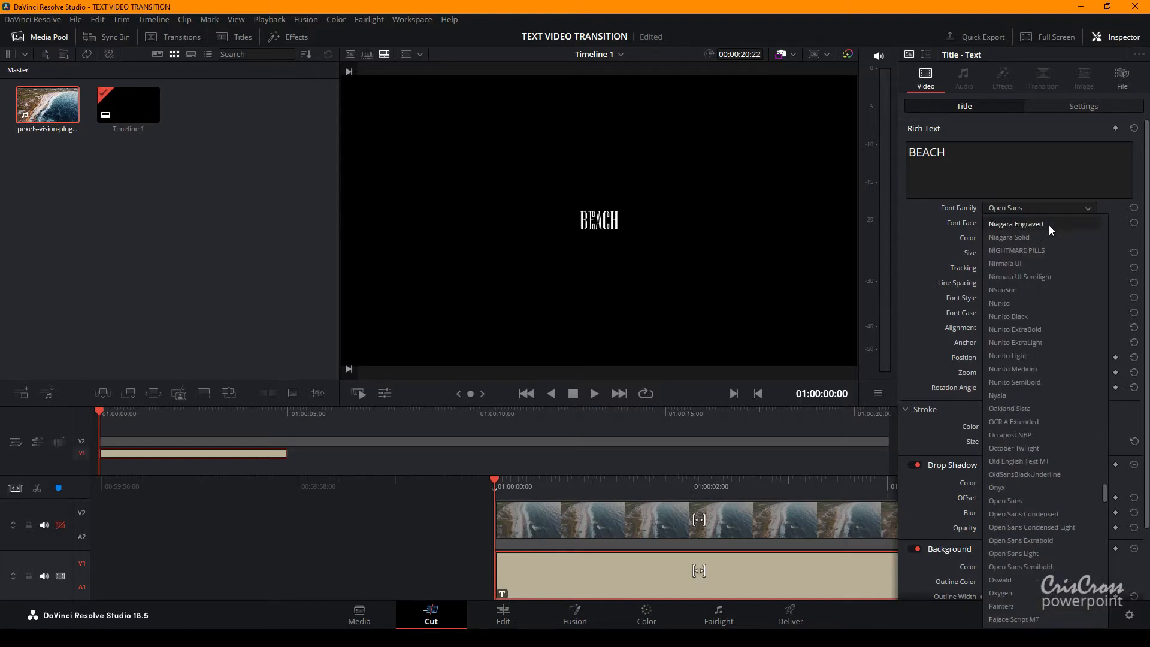
scroll(1052, 300, down, 3)
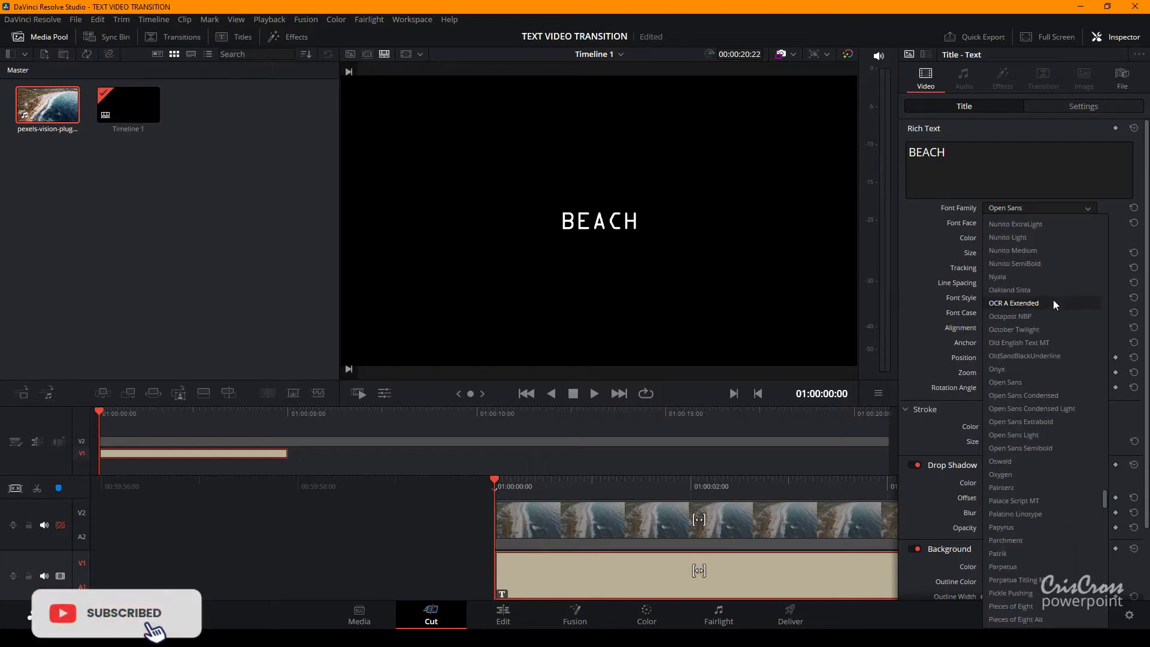
key(i)
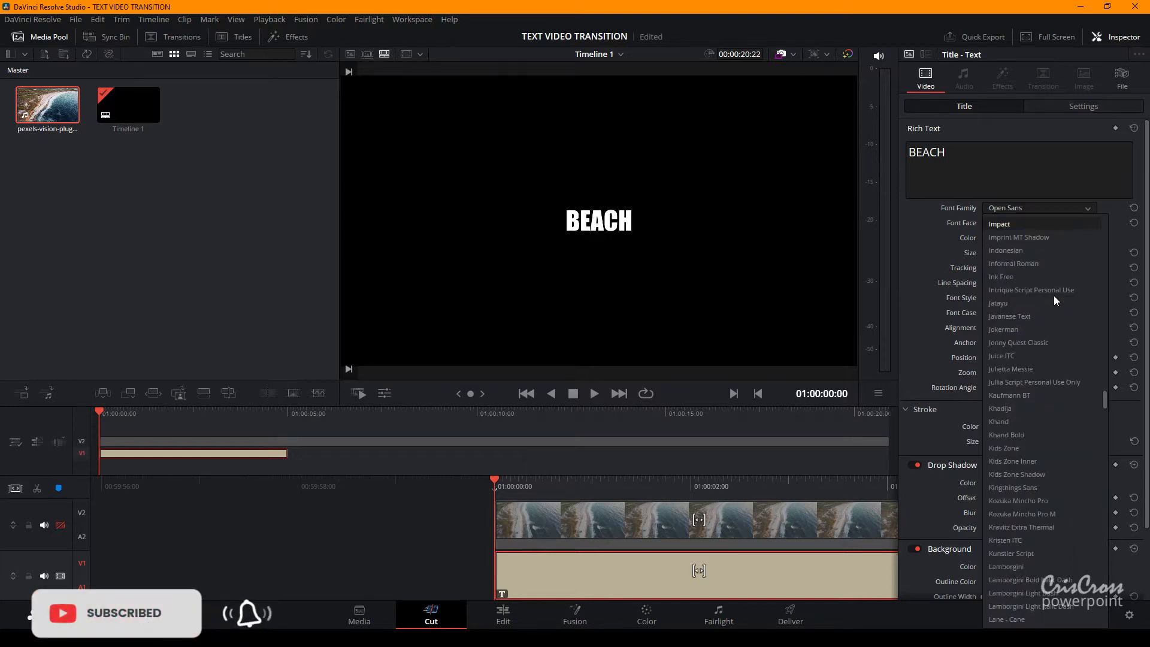
click(1030, 223)
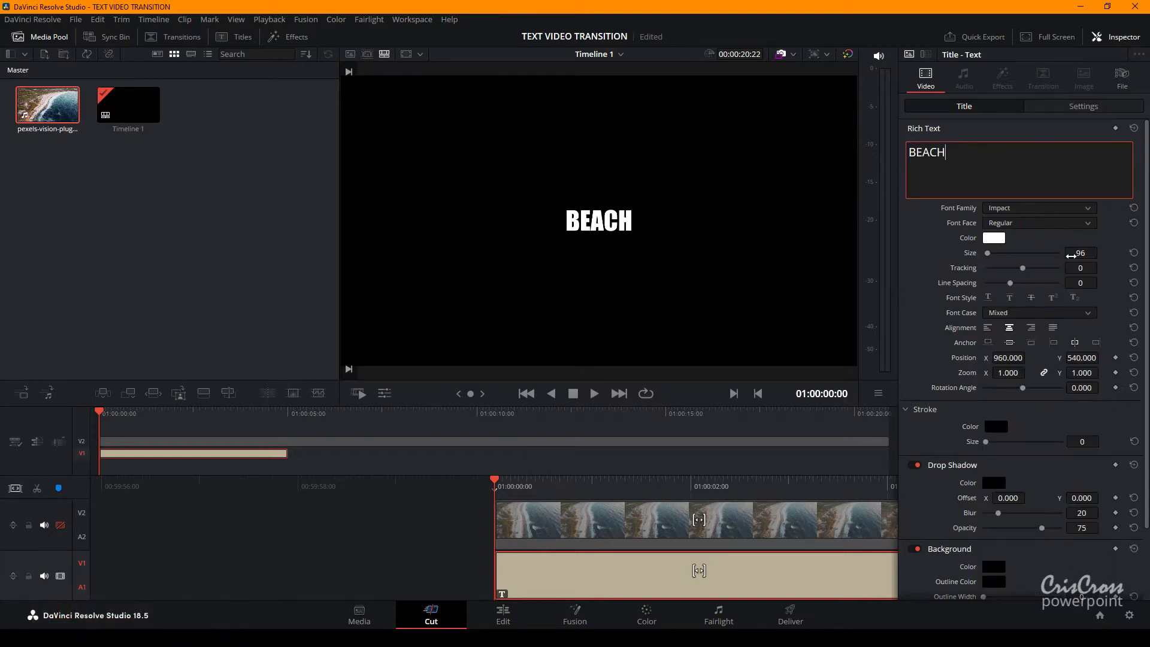
drag(1080, 254, 1072, 253)
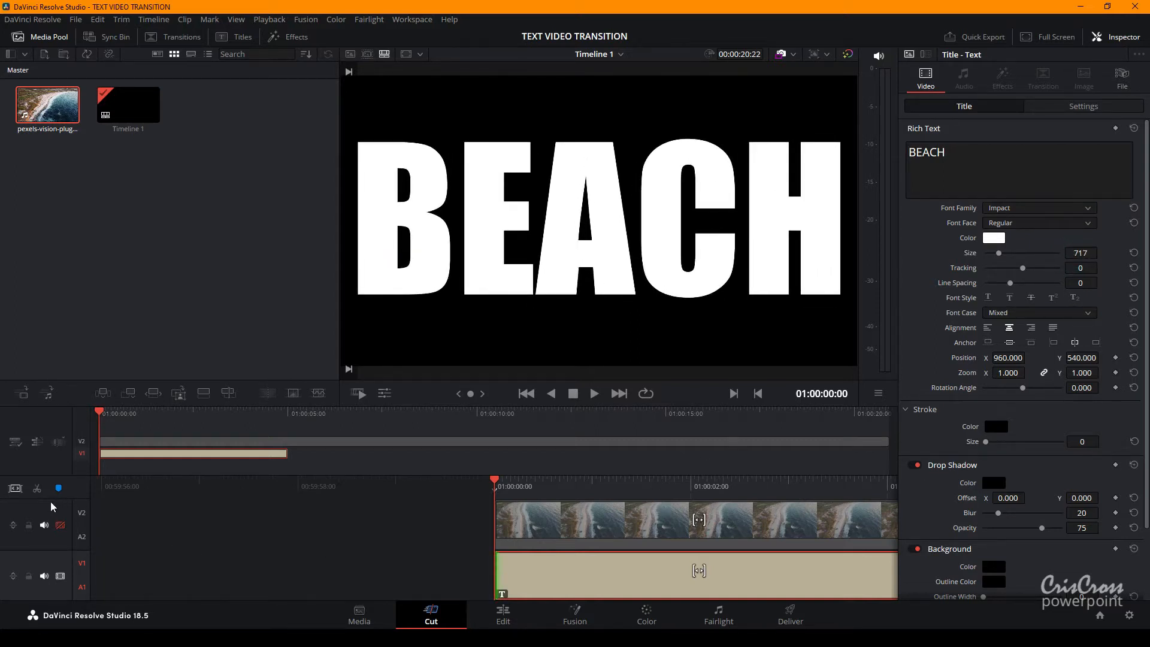
Enable the upper video track and set the beach clip's composite mode to Darken so the footage fills the title letters
click(60, 525)
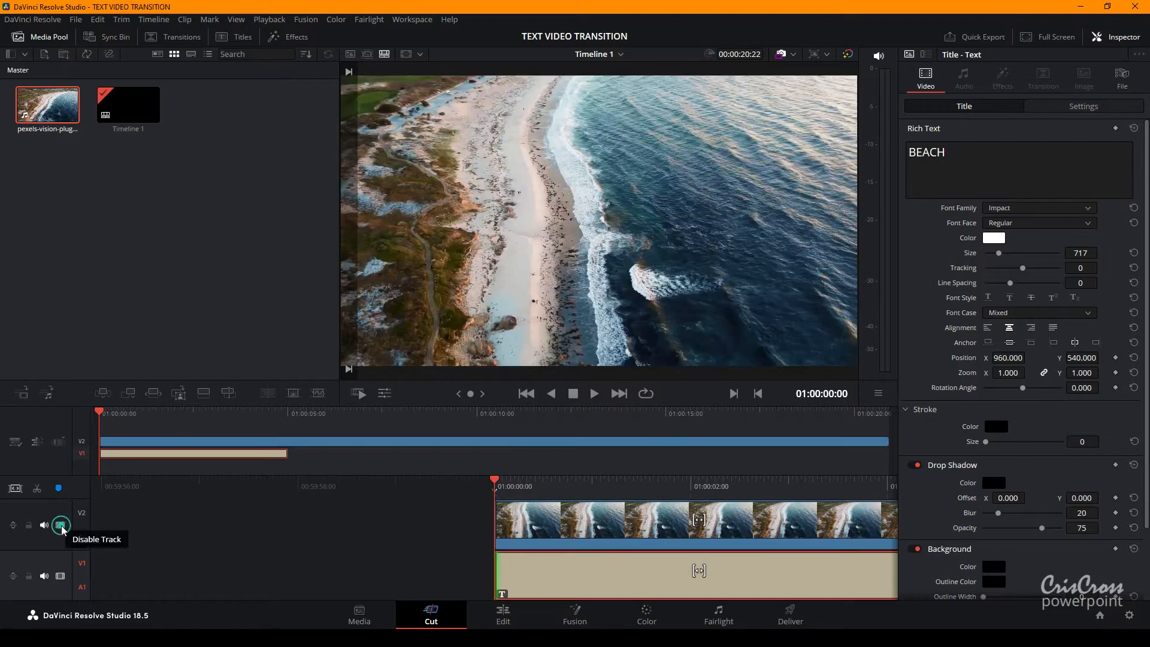
click(585, 576)
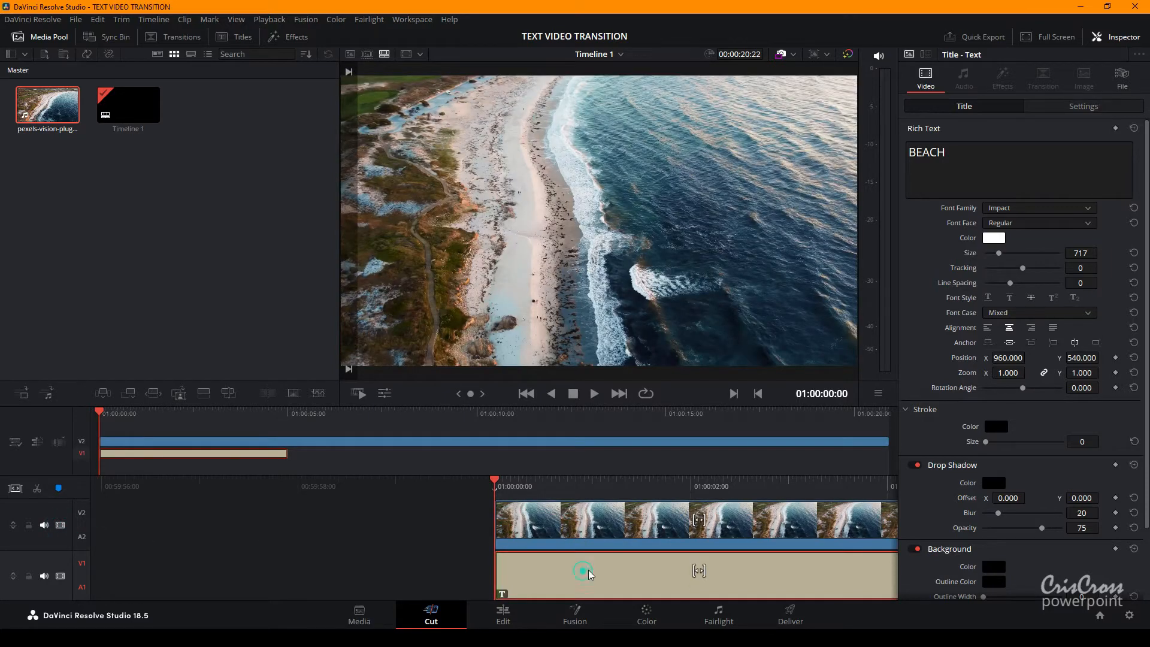
click(1083, 106)
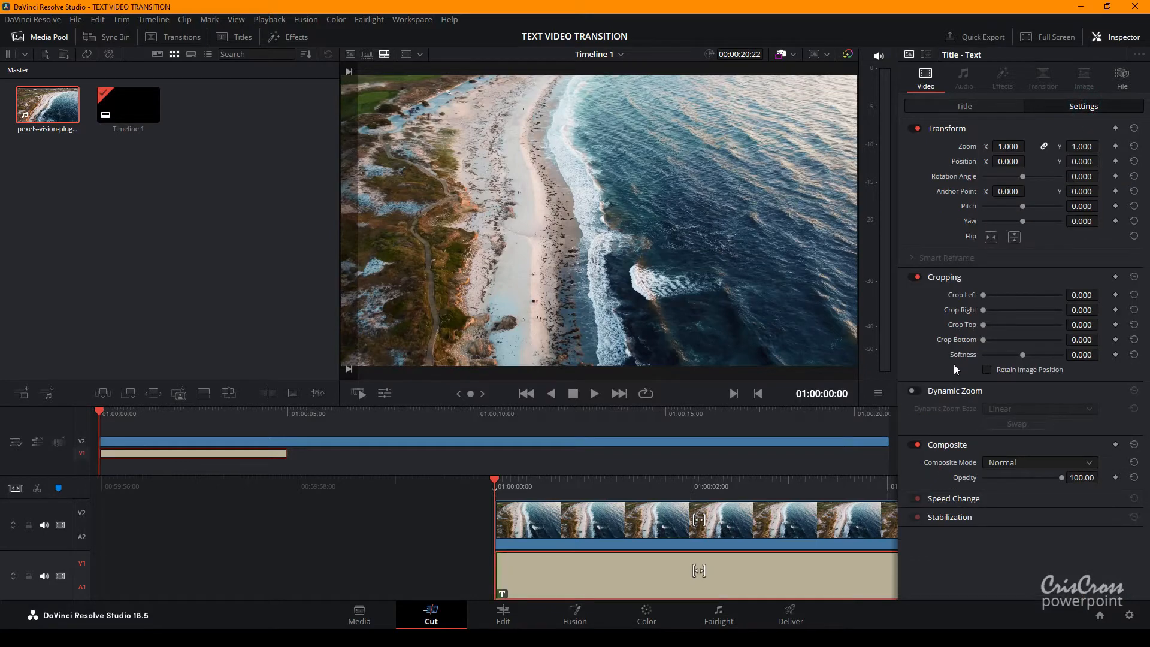
click(1018, 461)
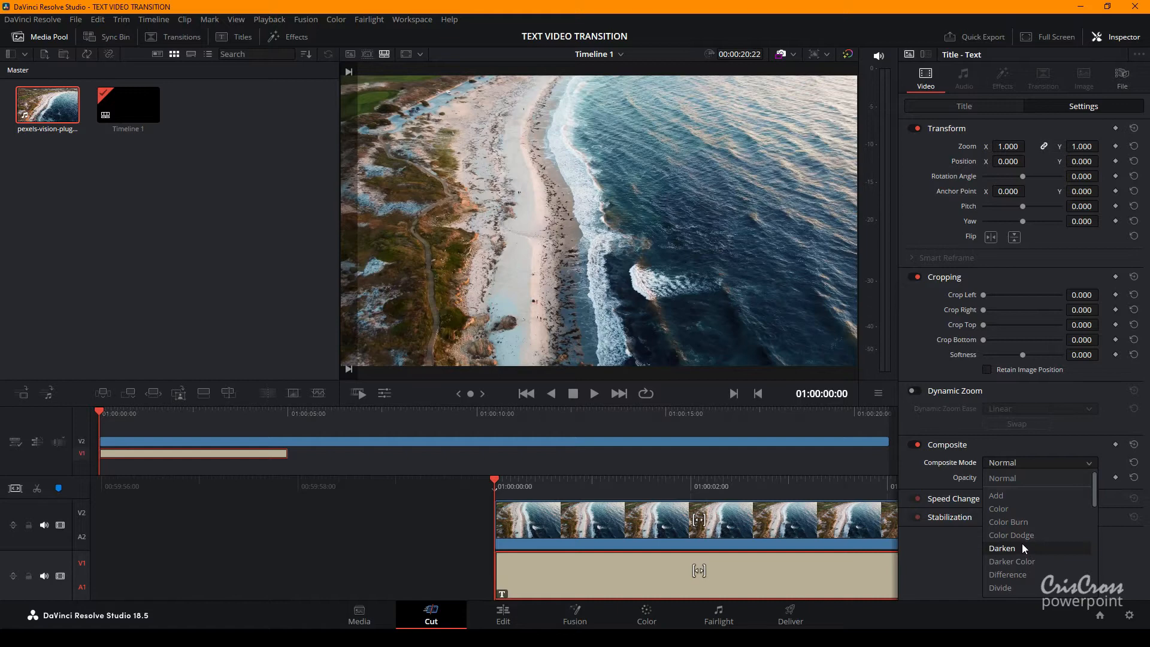
click(764, 526)
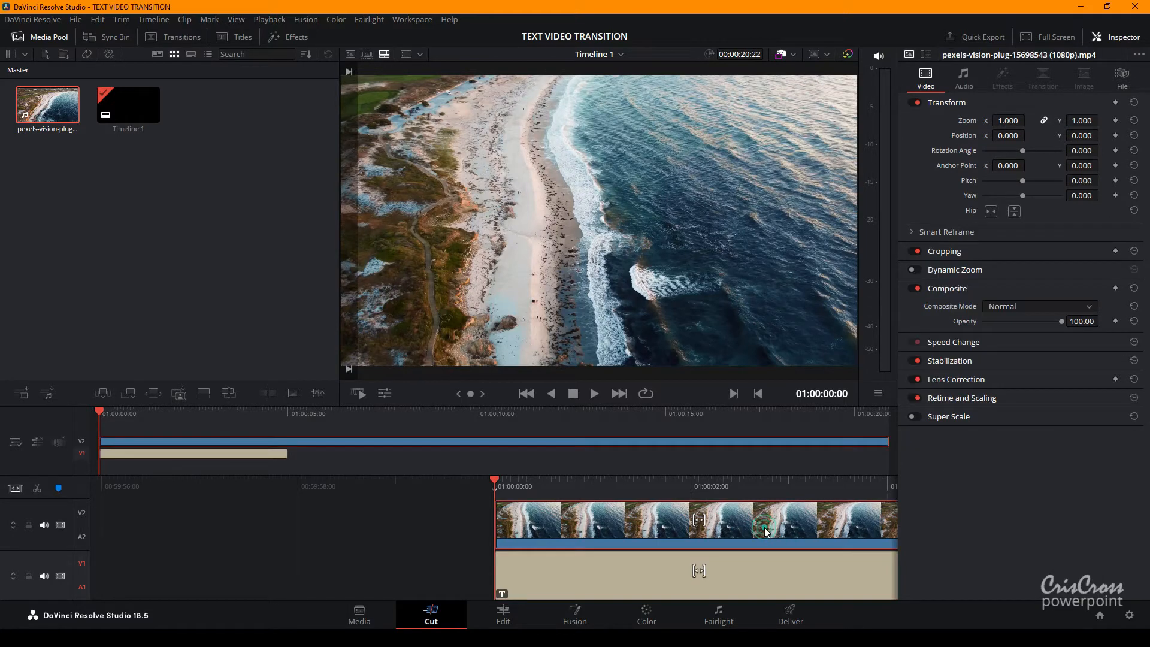
click(1022, 308)
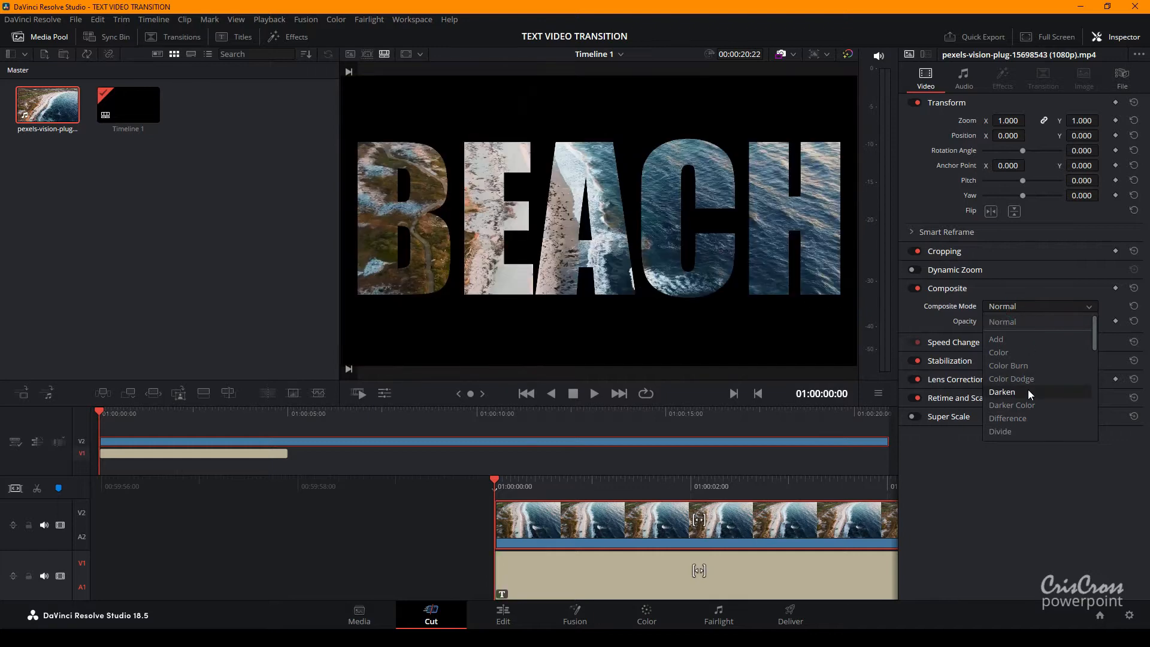
click(1027, 390)
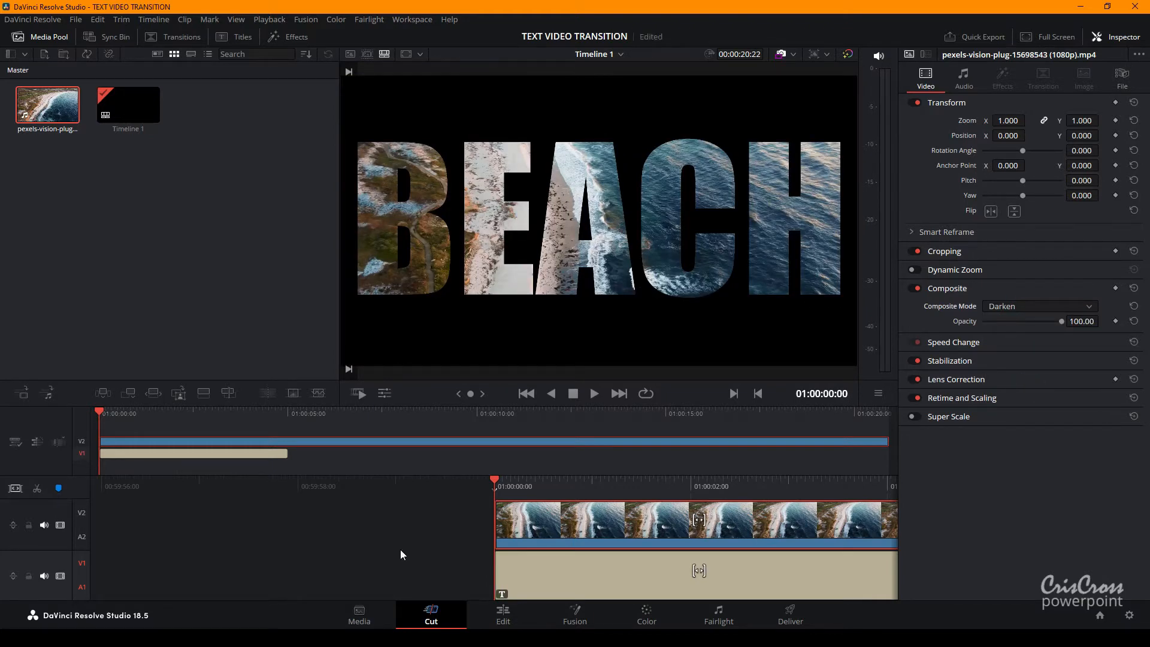
Turn on Dynamic Zoom for the BEACH title with its start and end swapped, and play the timeline to preview it
click(593, 585)
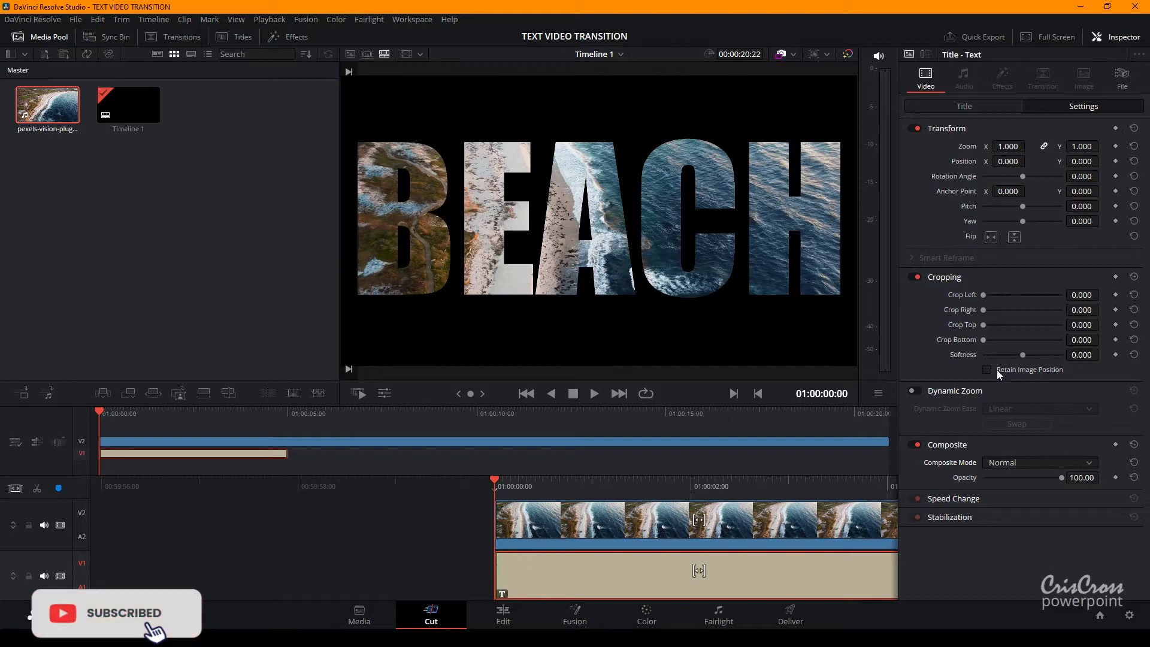
click(917, 393)
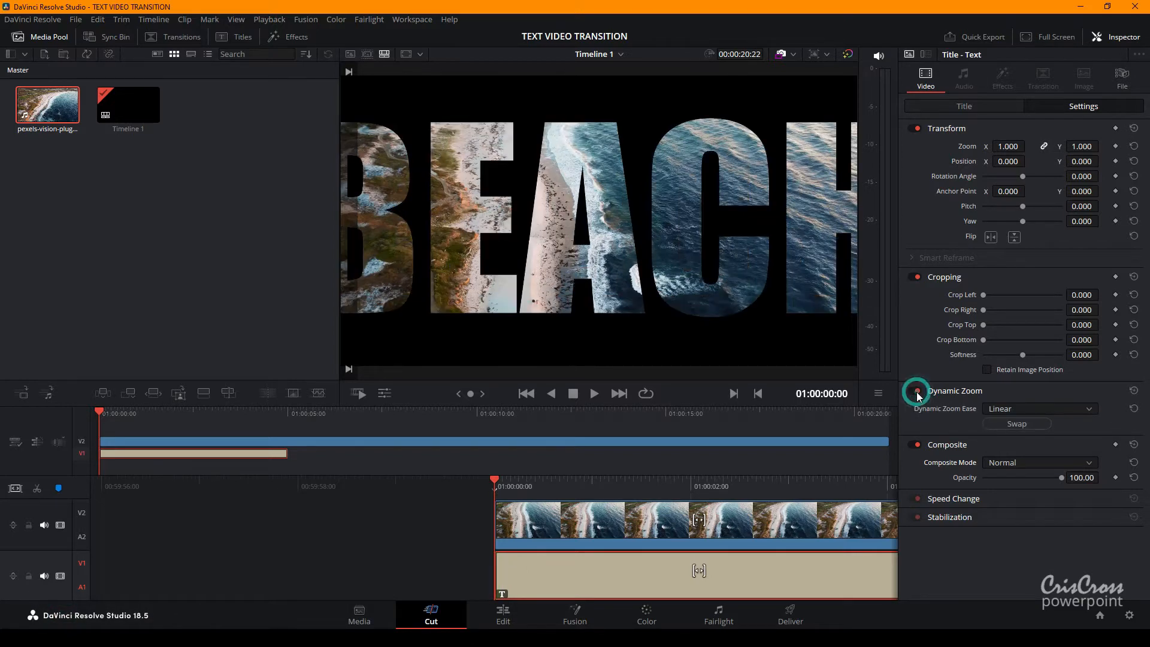
click(1018, 424)
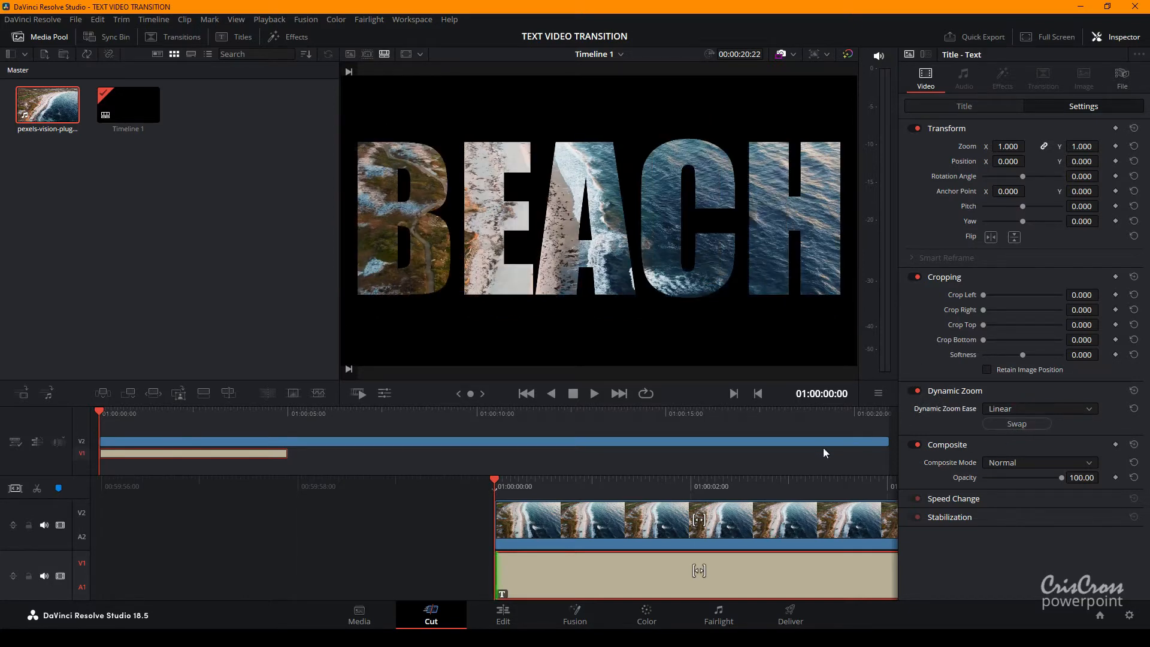
key(space)
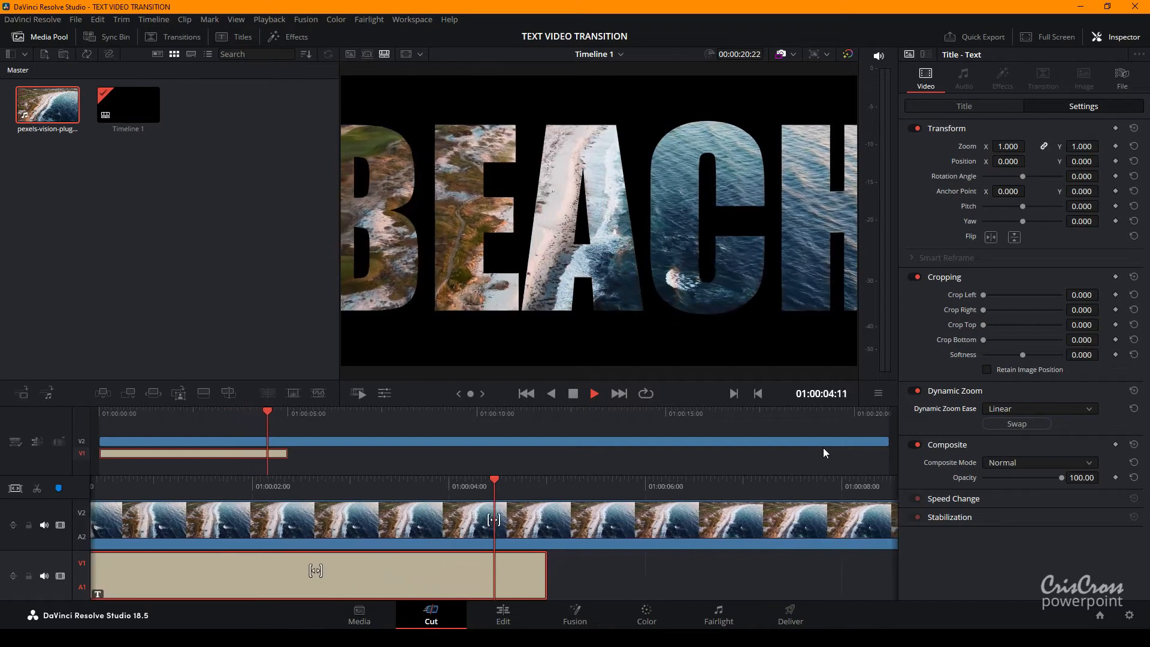
key(space)
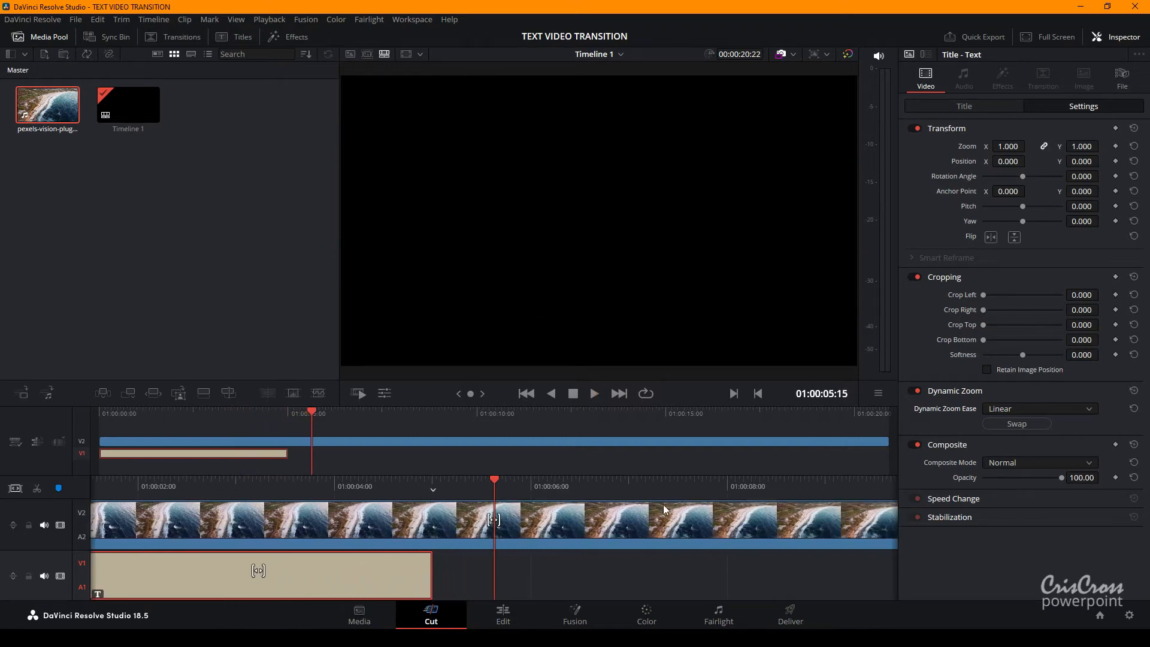
On the Edit page, split the beach clip at 01:00:05:00, where the title ends, and return to selection mode
click(492, 616)
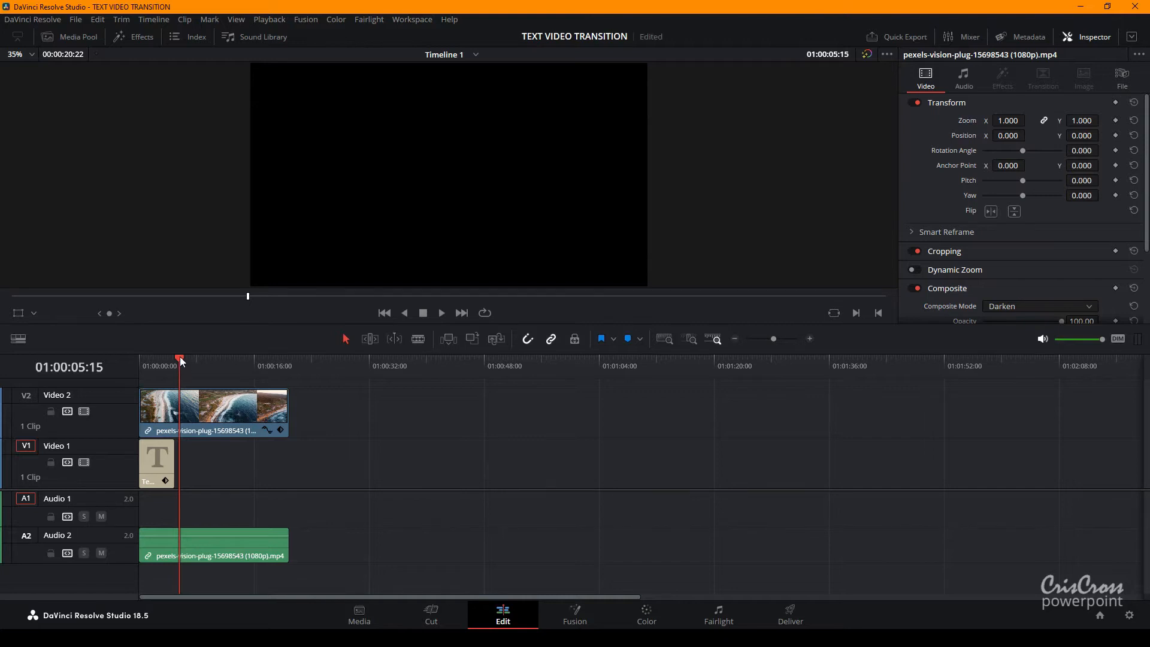
mouse_move(180, 358)
mouse_down()
mouse_move(139, 361)
mouse_move(199, 365)
mouse_move(174, 371)
mouse_up()
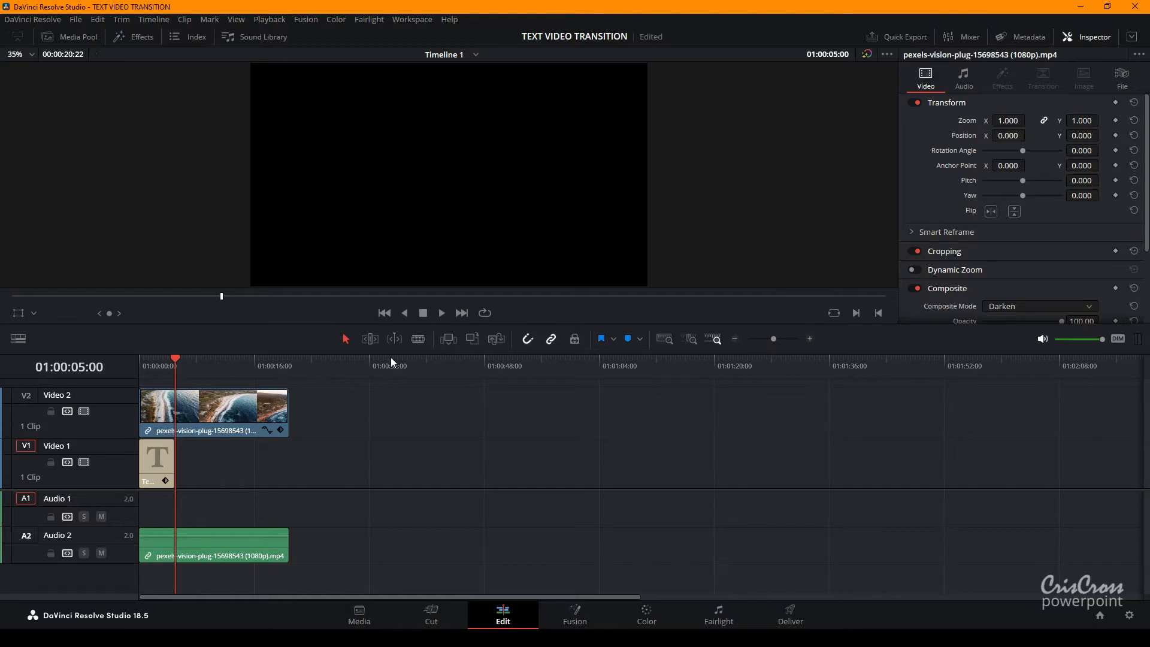
click(418, 339)
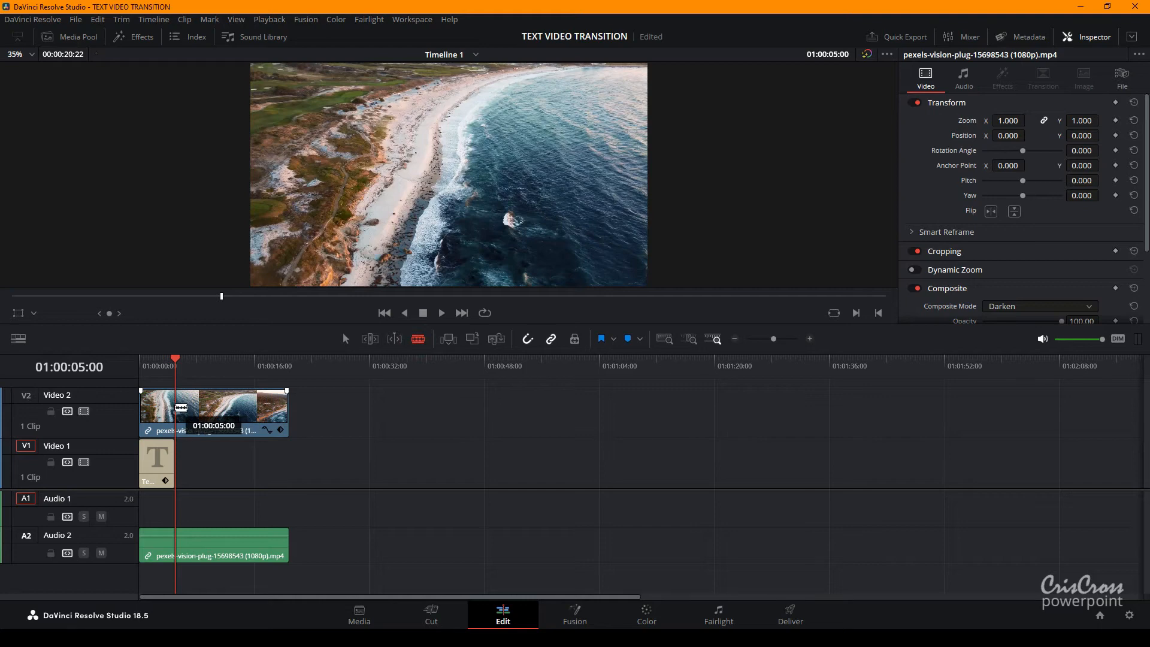
click(175, 407)
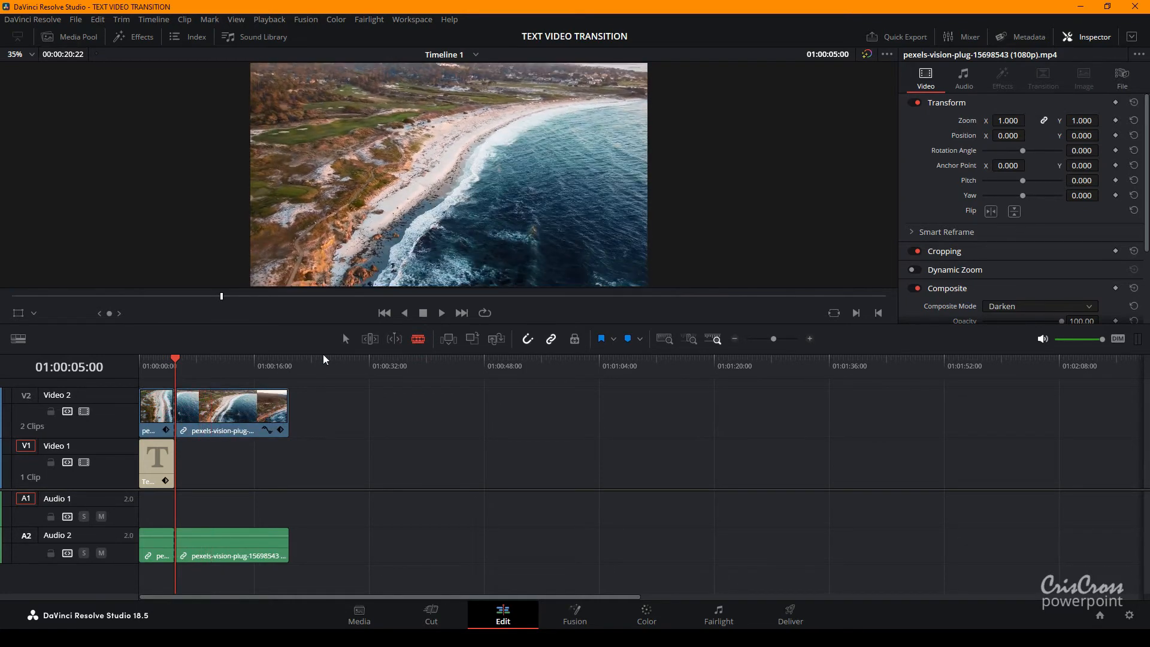
click(345, 338)
Set the composite mode of the second part of the beach clip to Normal
click(238, 408)
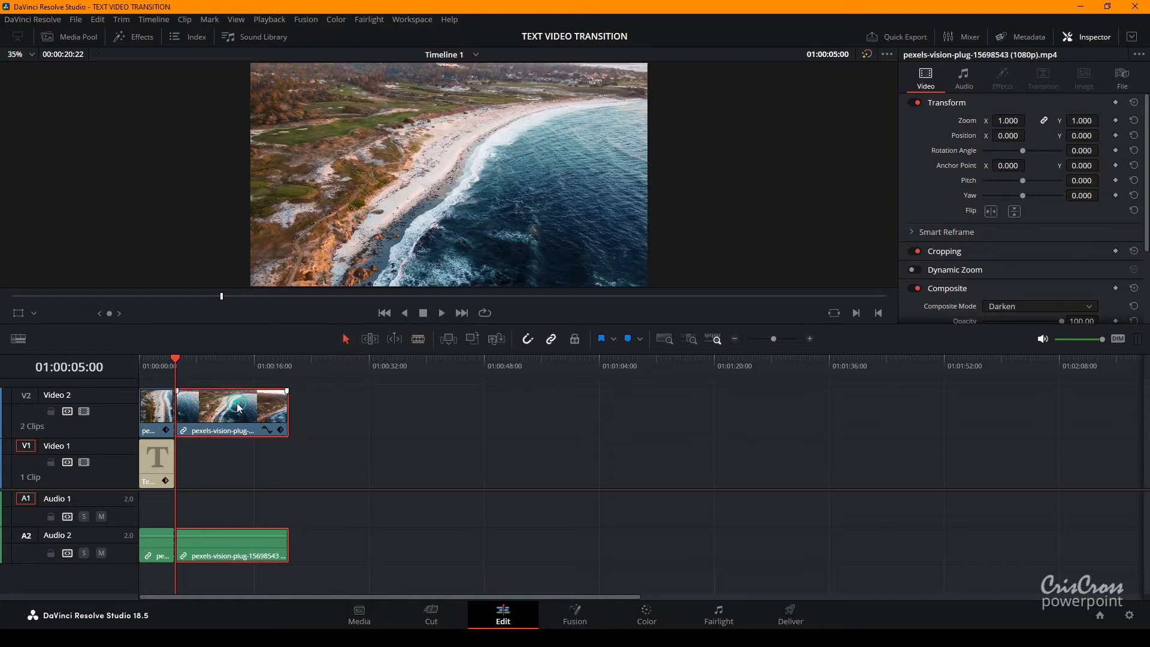
scroll(994, 278, down, 1)
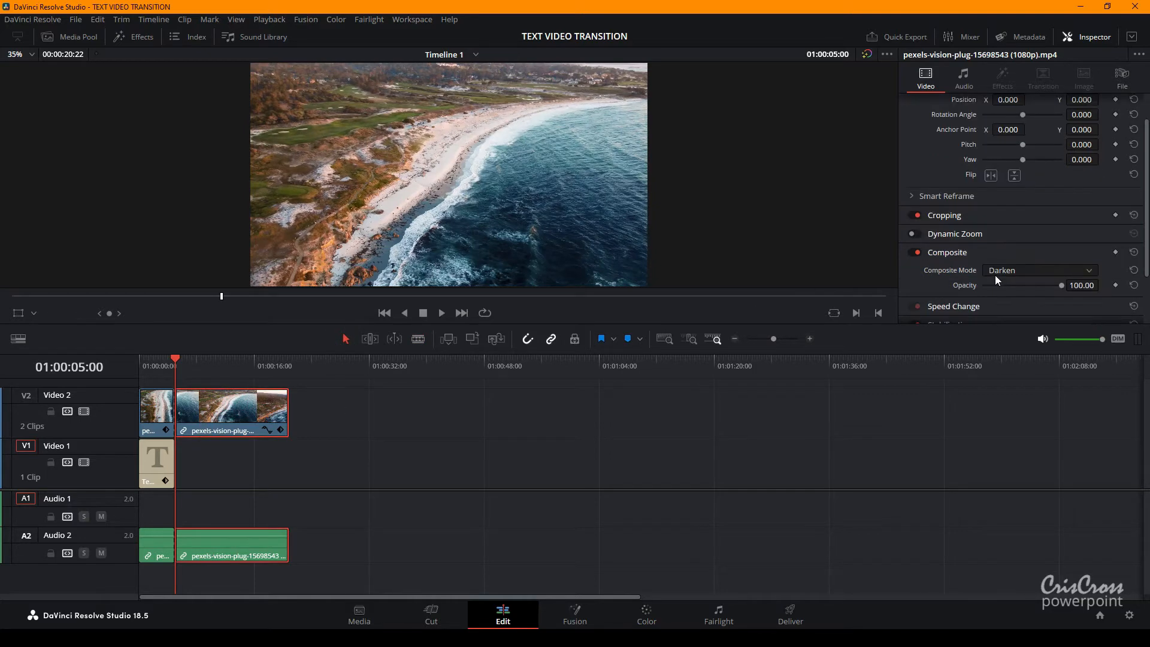
click(1015, 270)
click(1018, 286)
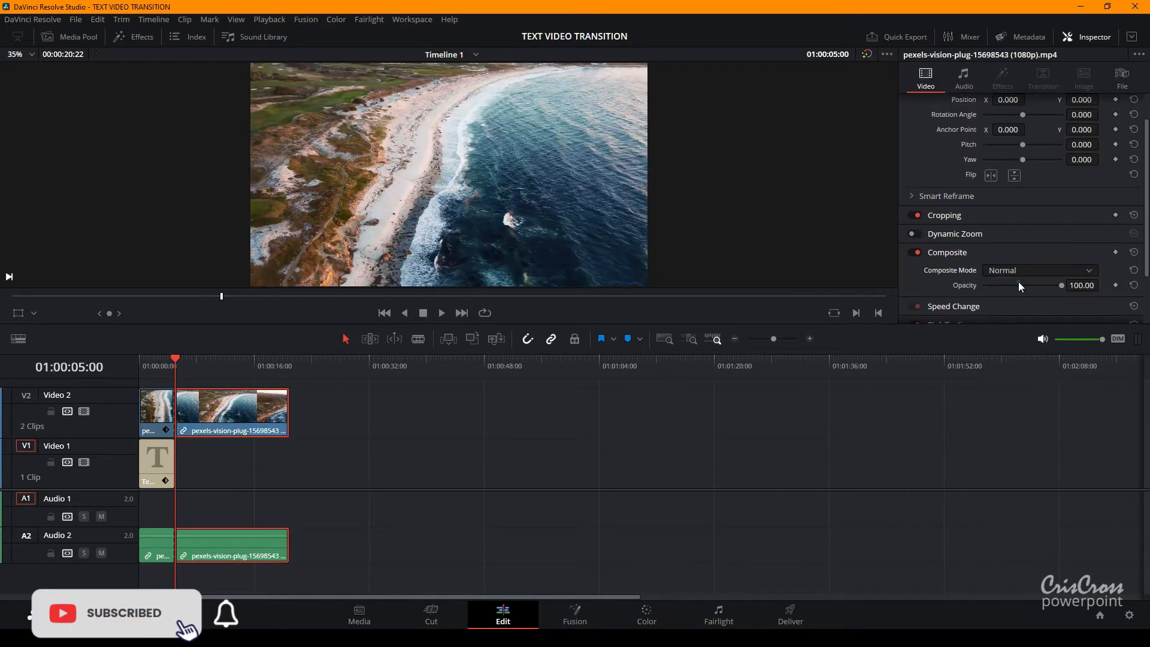
Show the title's Dynamic Zoom overlay in the viewer and shrink the red frame onto the crossbar of the letter A
click(157, 356)
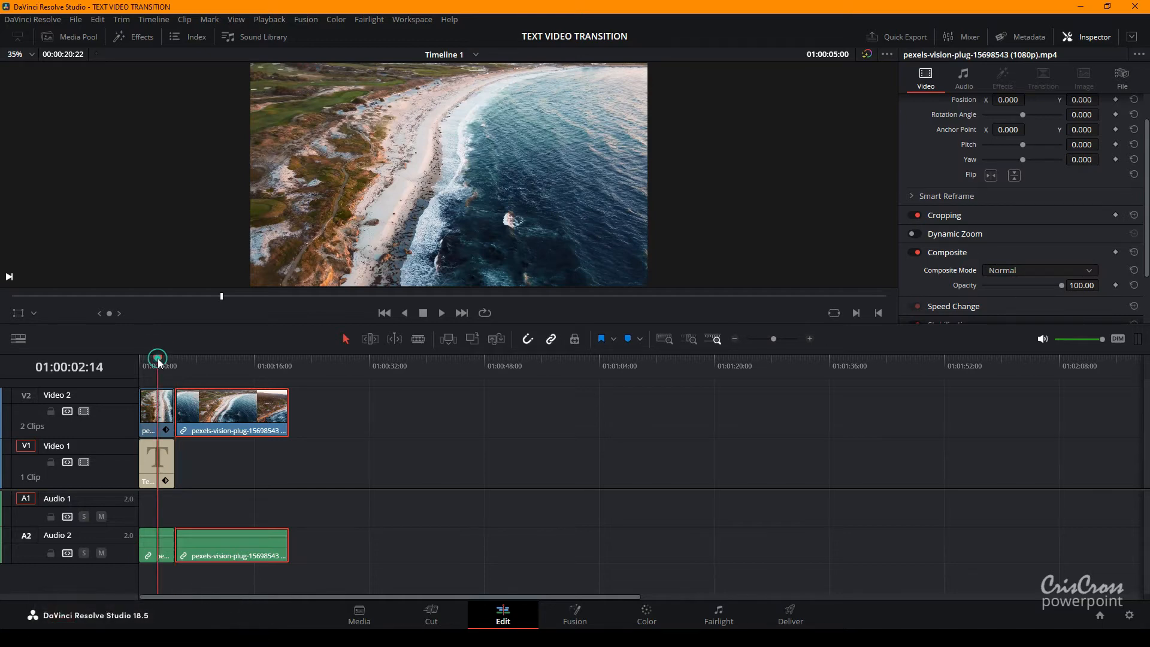
click(151, 455)
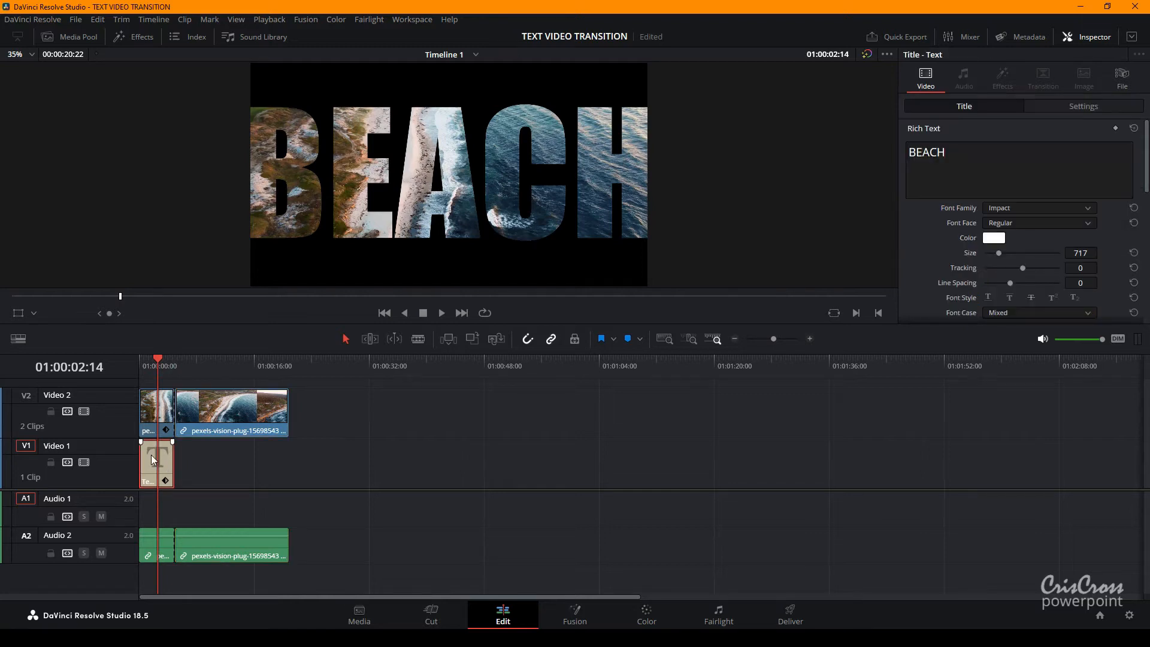
click(33, 313)
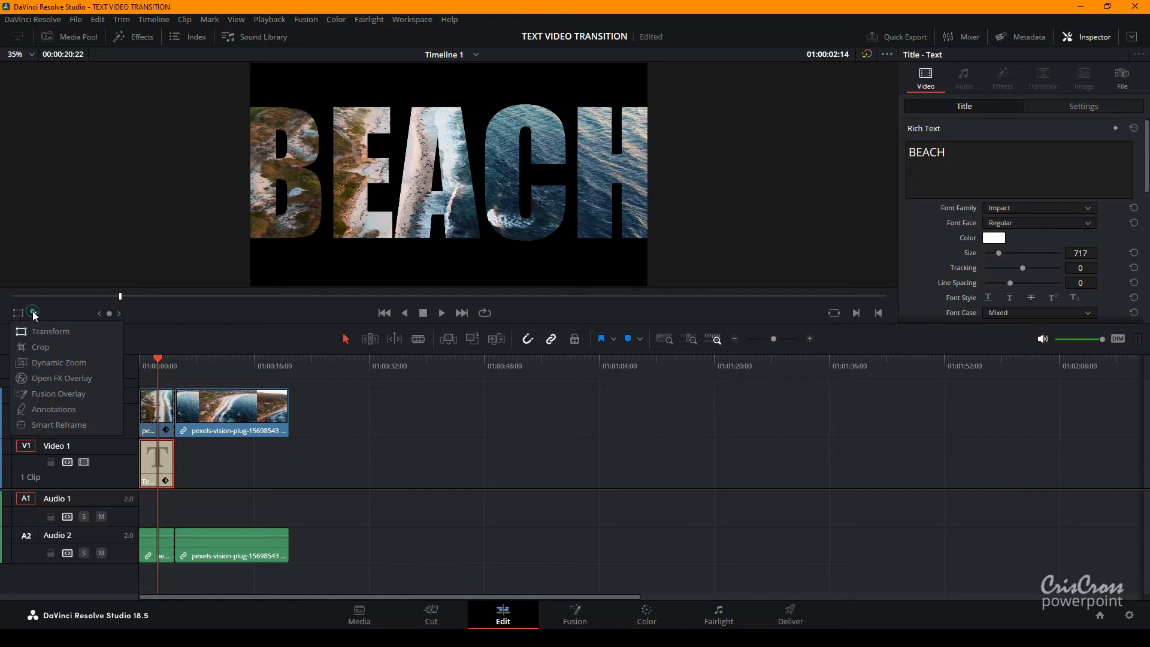
click(41, 363)
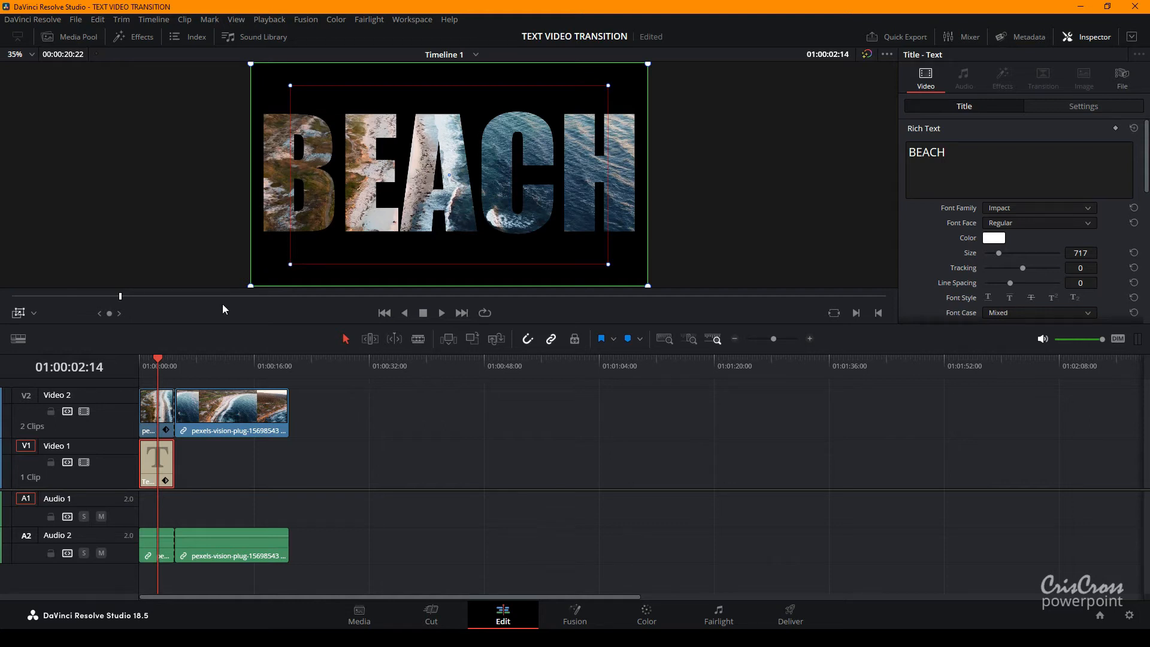
drag(160, 359, 138, 362)
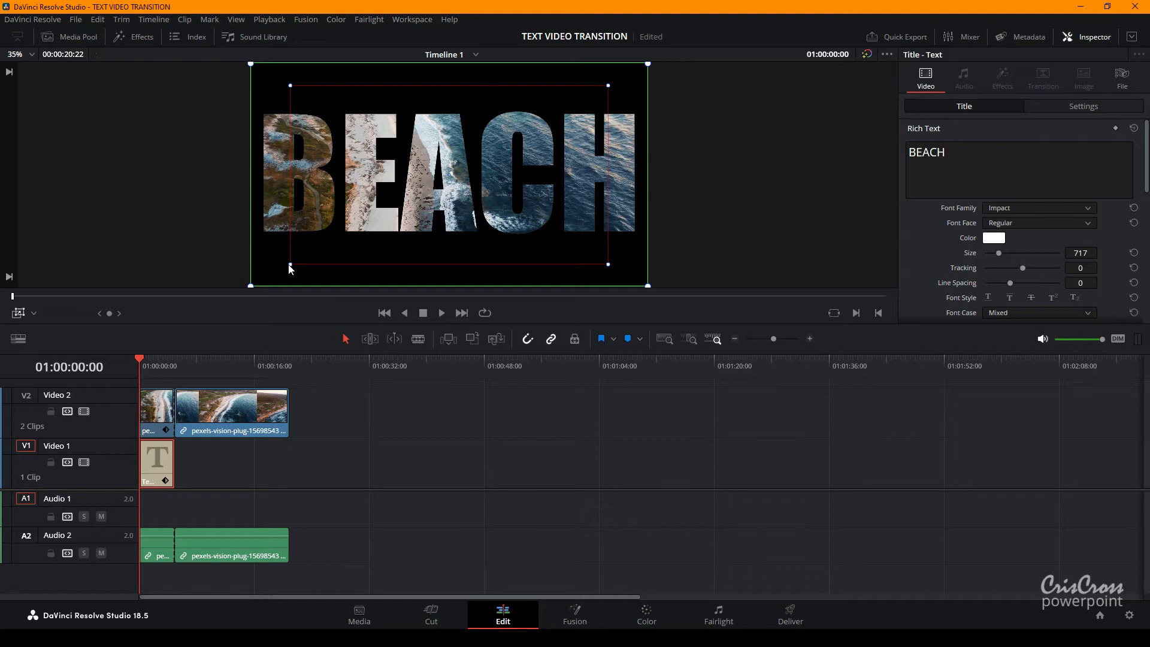
drag(290, 268, 427, 198)
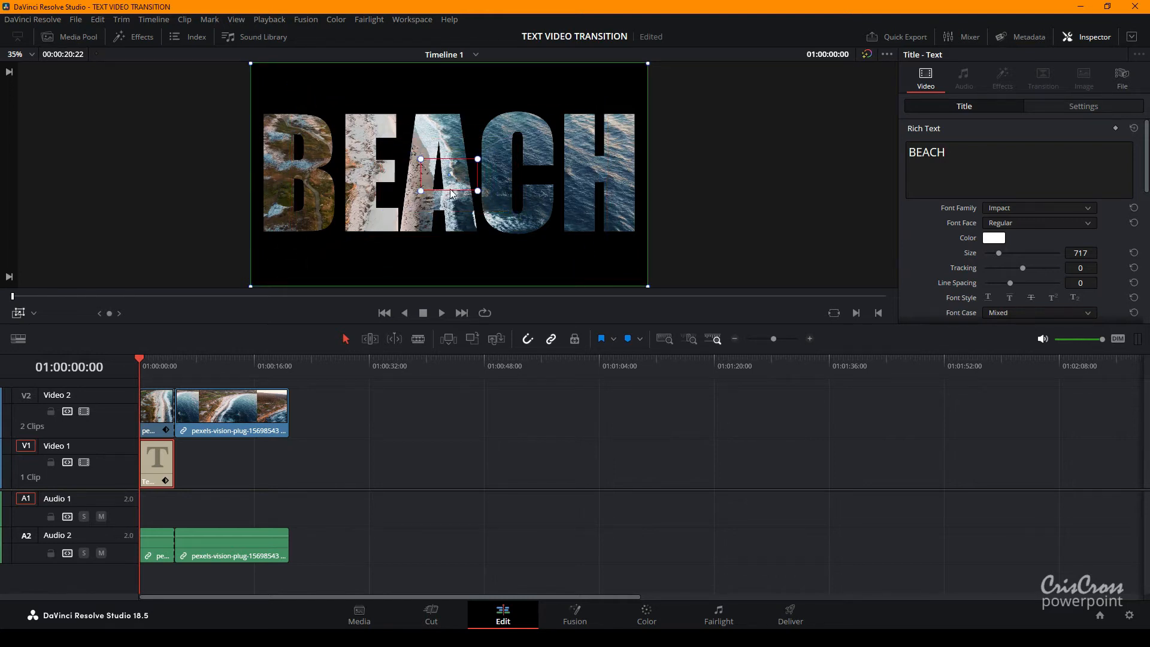
drag(448, 190, 436, 210)
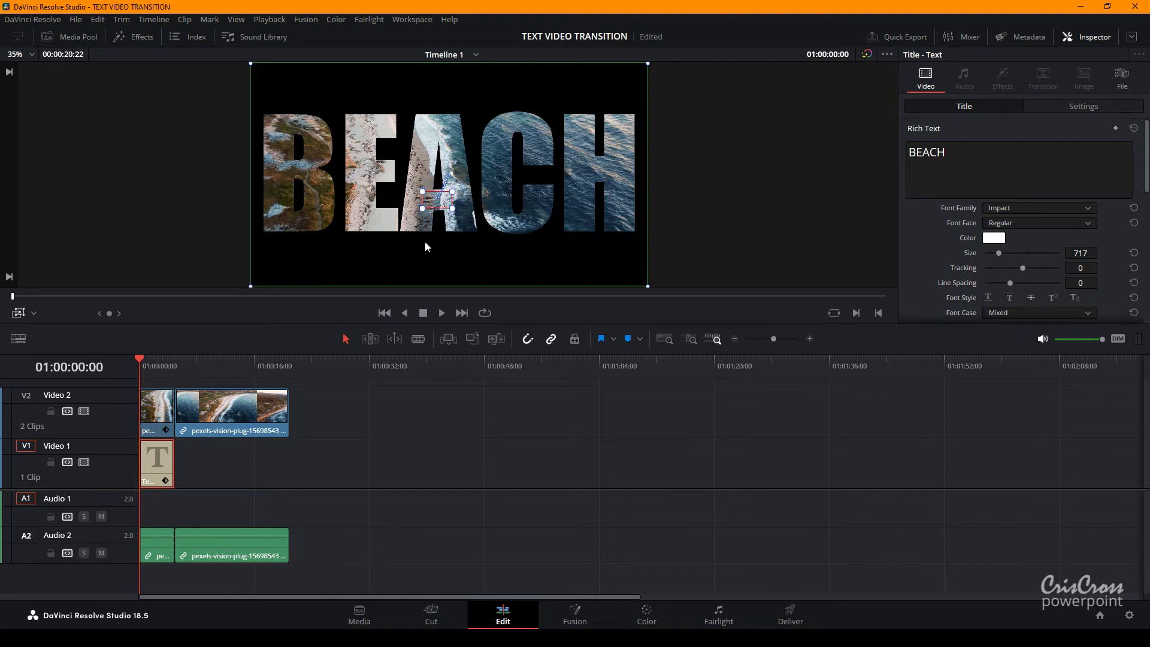
Play the timeline from the beginning to review the text transition into the full beach footage
click(384, 312)
click(437, 313)
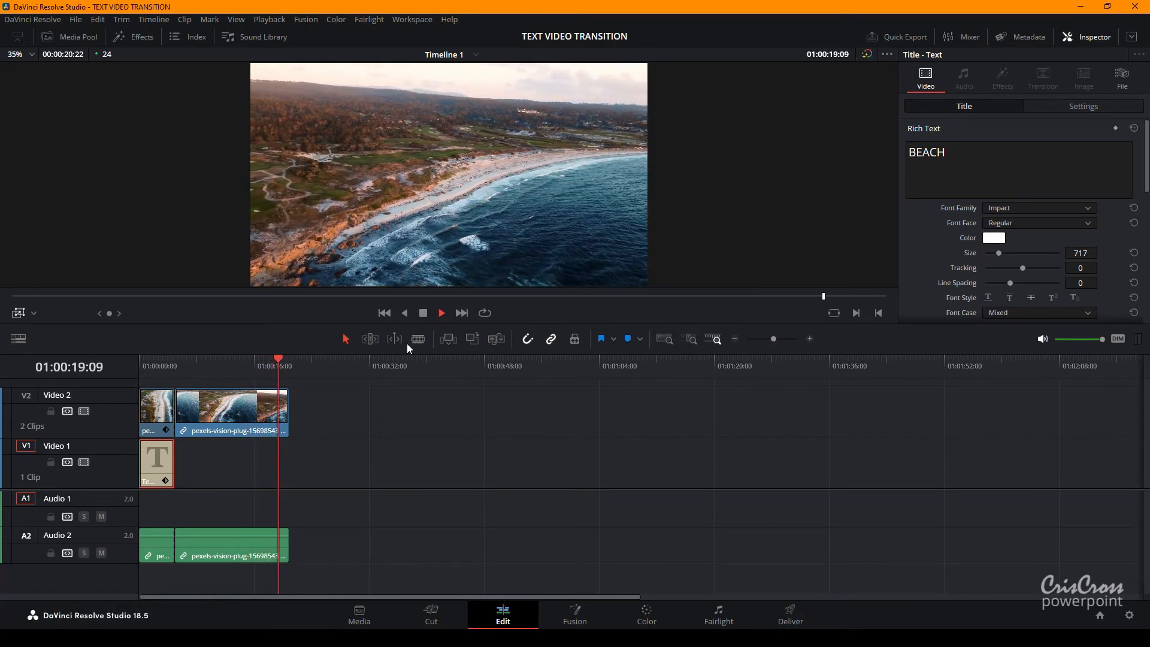
click(422, 312)
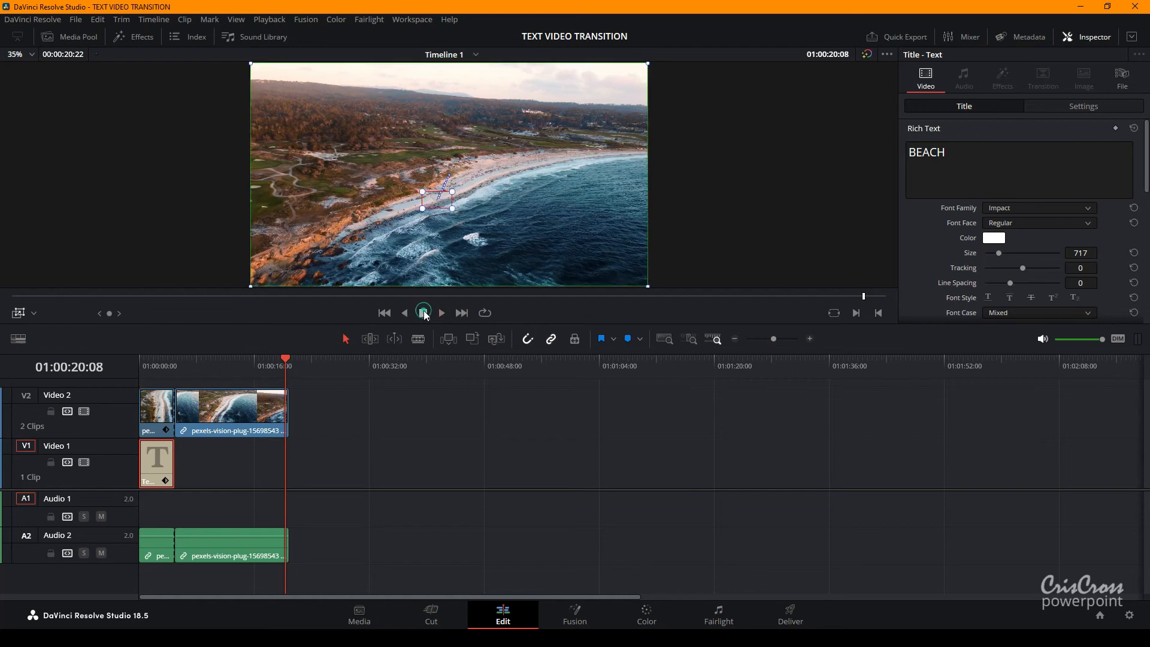
Switch to the Deliver page for exporting the timeline
click(795, 607)
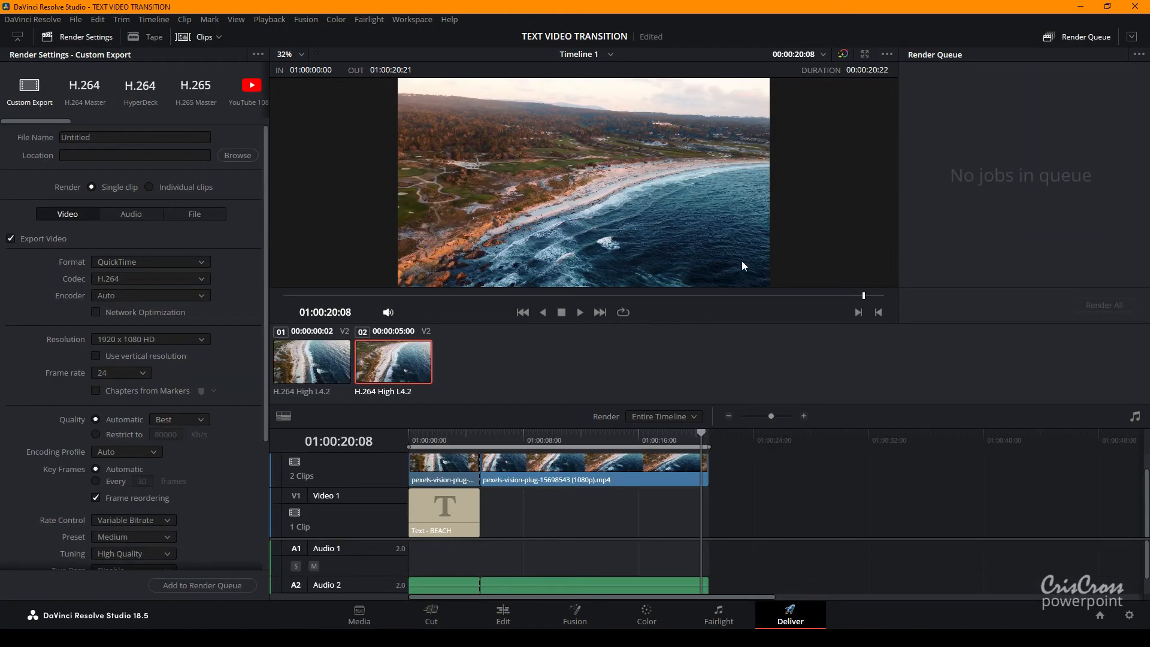
Set up a YouTube 1080p export with the file name TEXT VIDEO TRANSITION and the Videos folder as its location
click(251, 87)
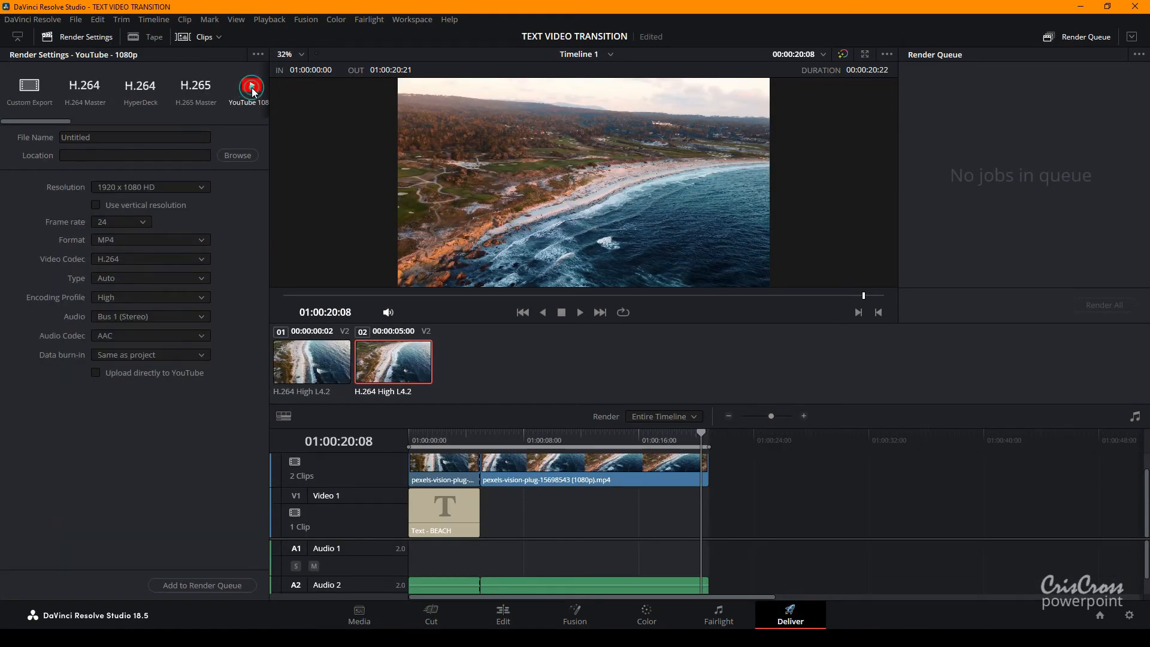
click(131, 142)
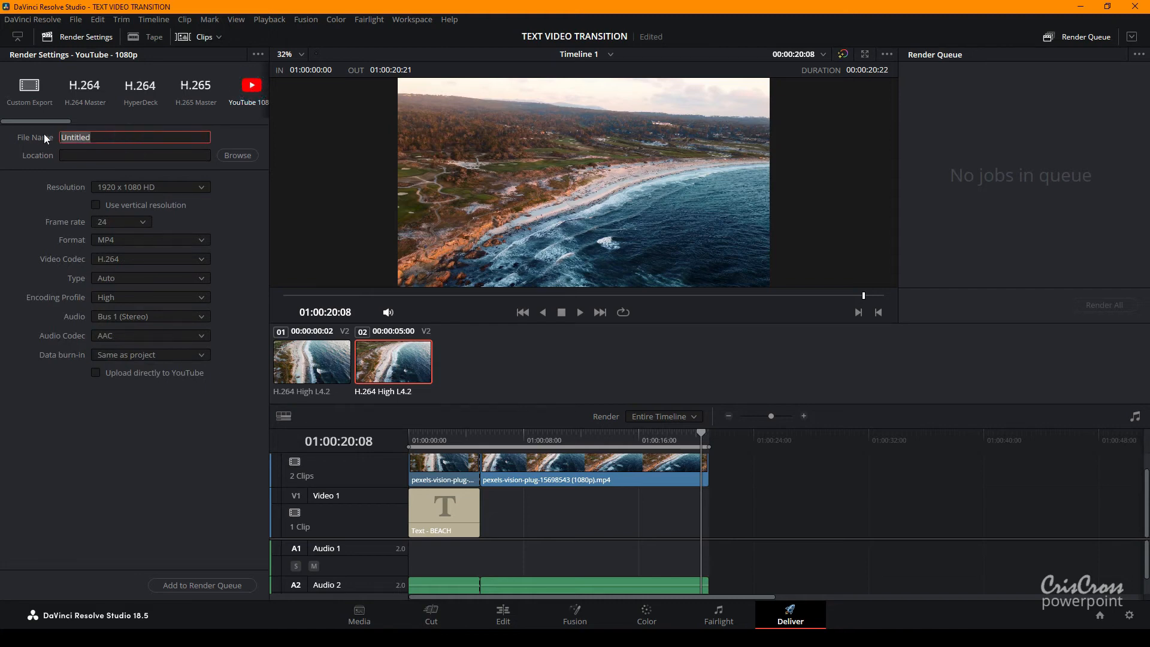
text(TEXT VIDEO TRANSITION)
click(227, 157)
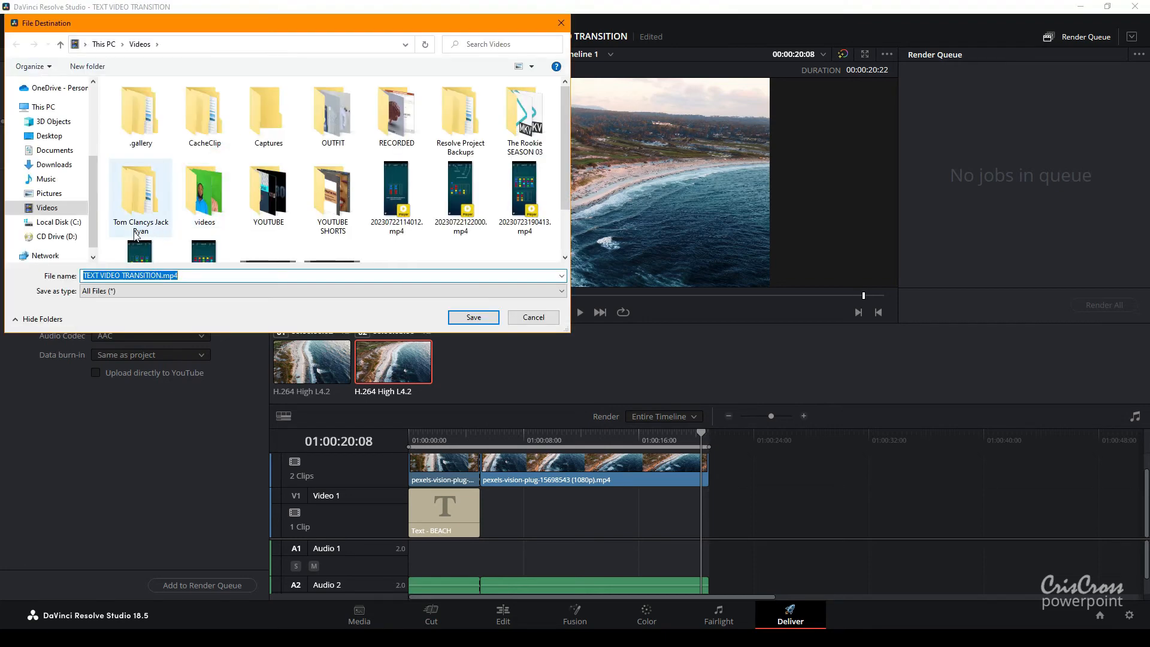
click(471, 316)
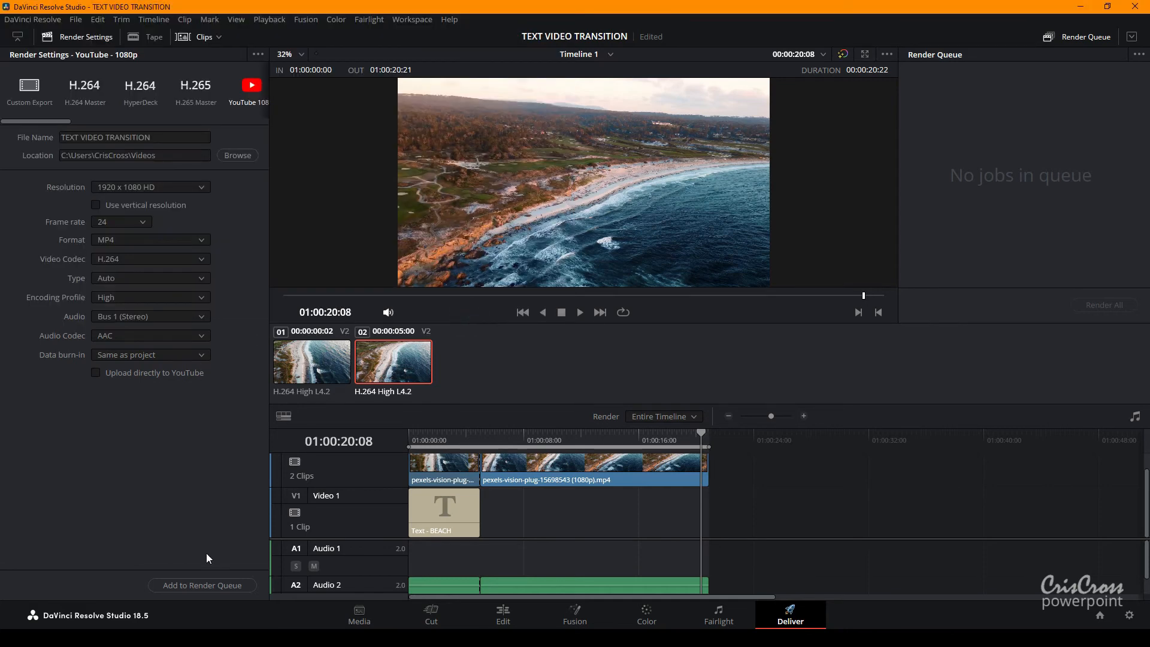
Add the TEXT VIDEO TRANSITION export to the render queue and render all jobs
click(205, 585)
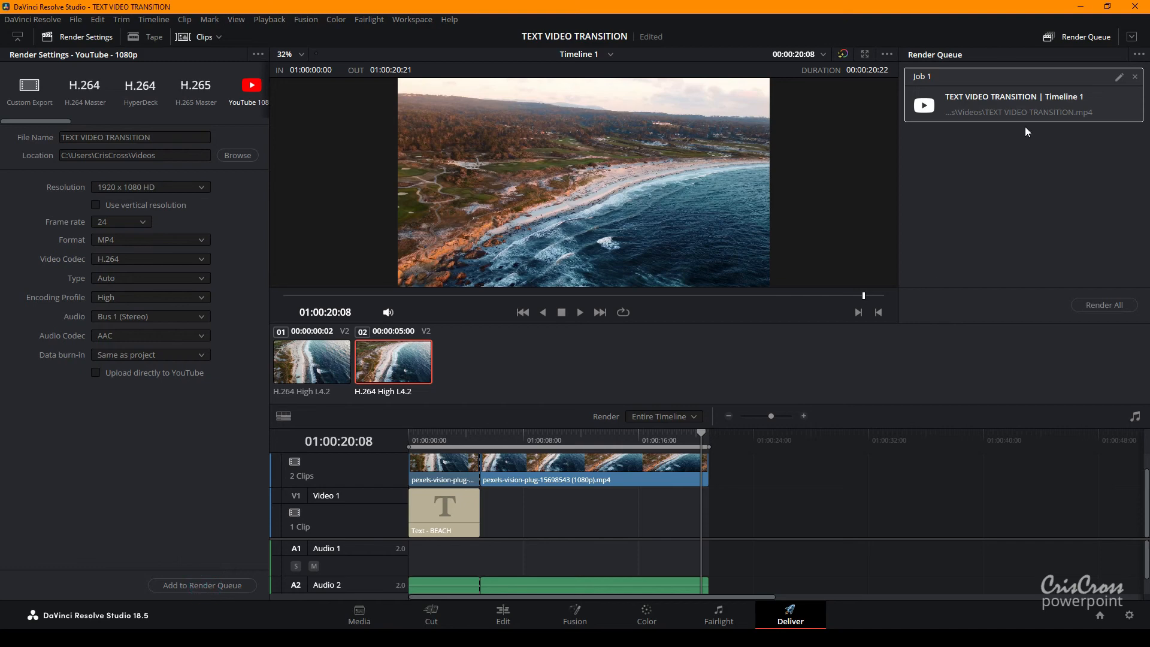
click(1091, 304)
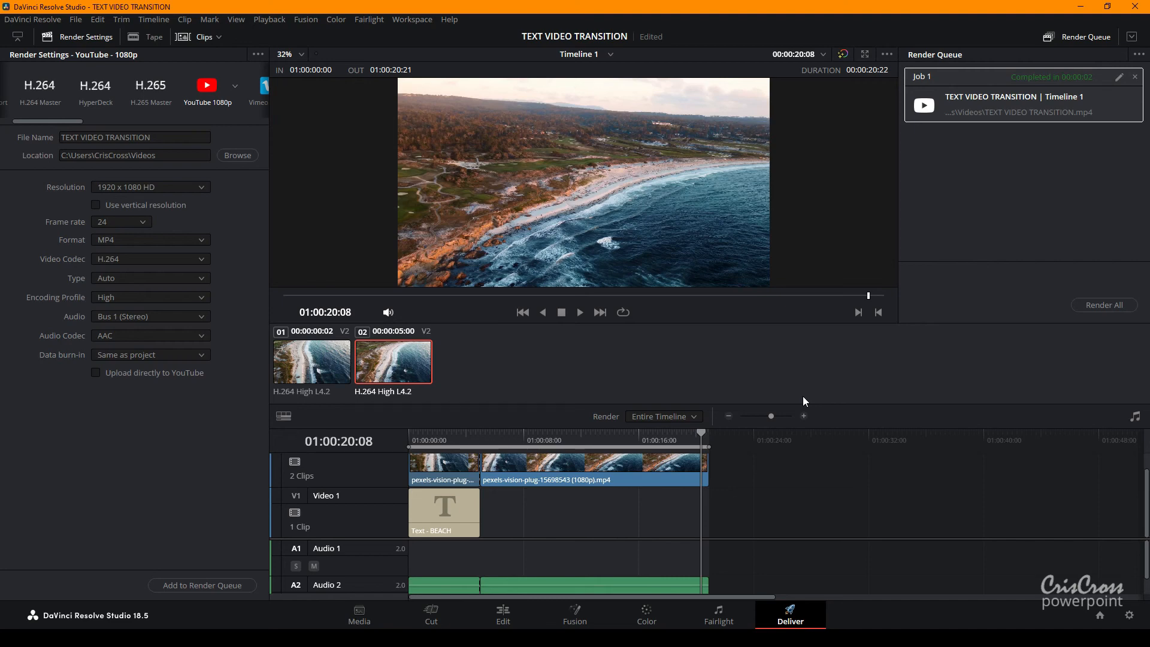
Switch to File Explorer, play TEXT VIDEO TRANSITION.mp4 from the Videos folder, and skip back 5 seconds to review the transition again
key(super)
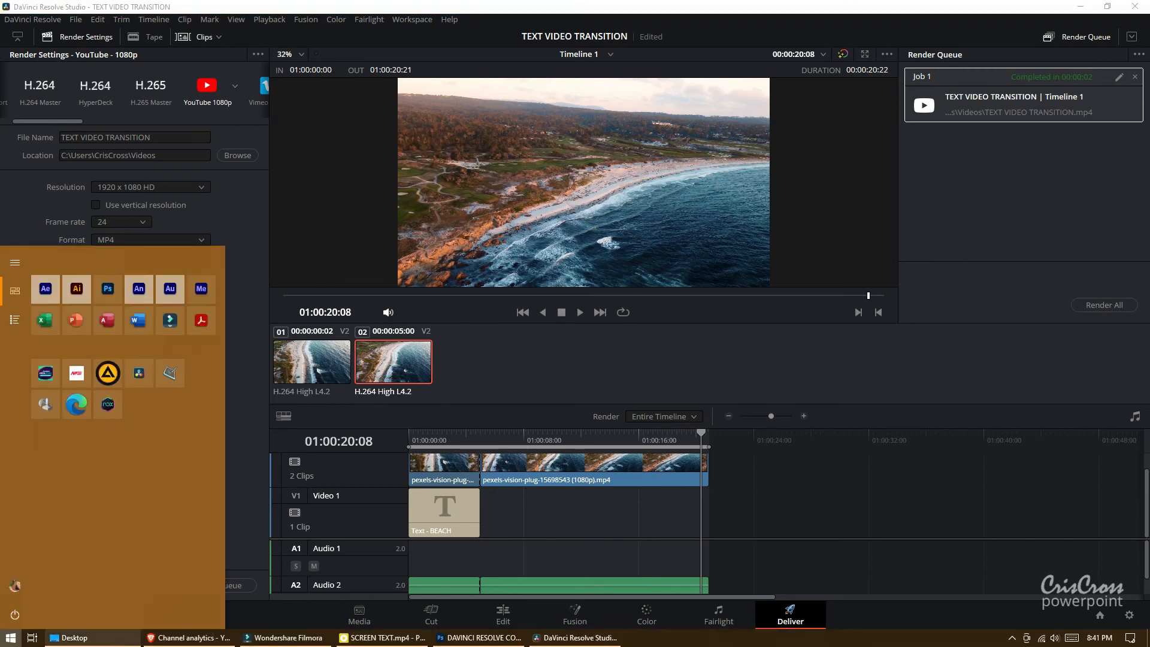
click(74, 637)
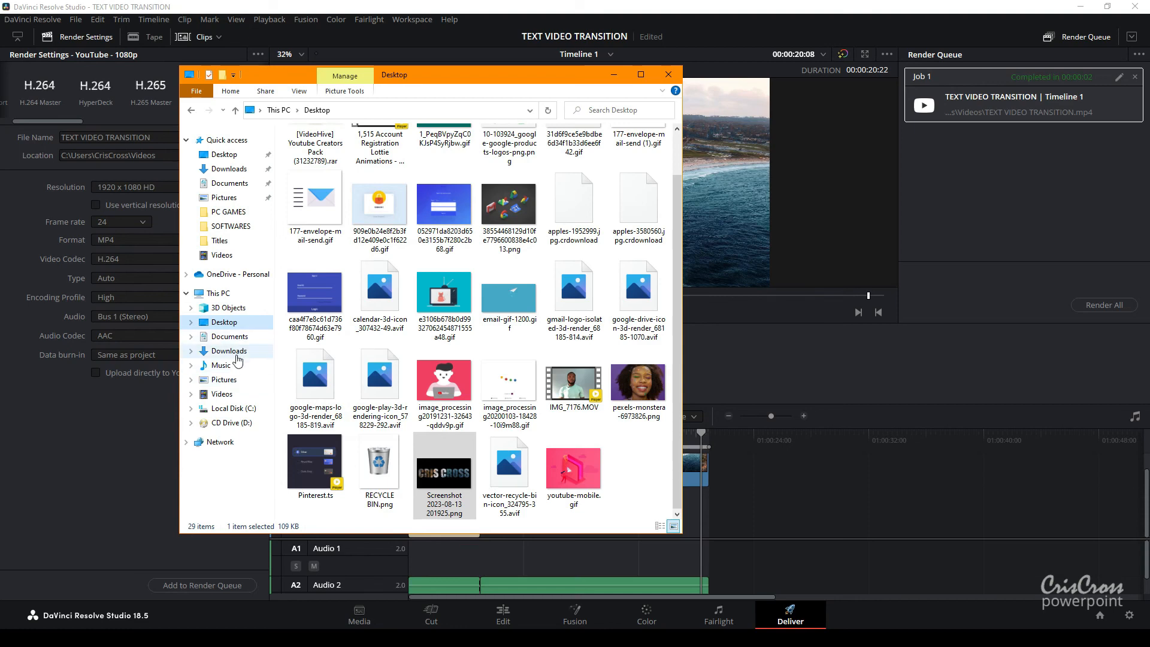
click(221, 393)
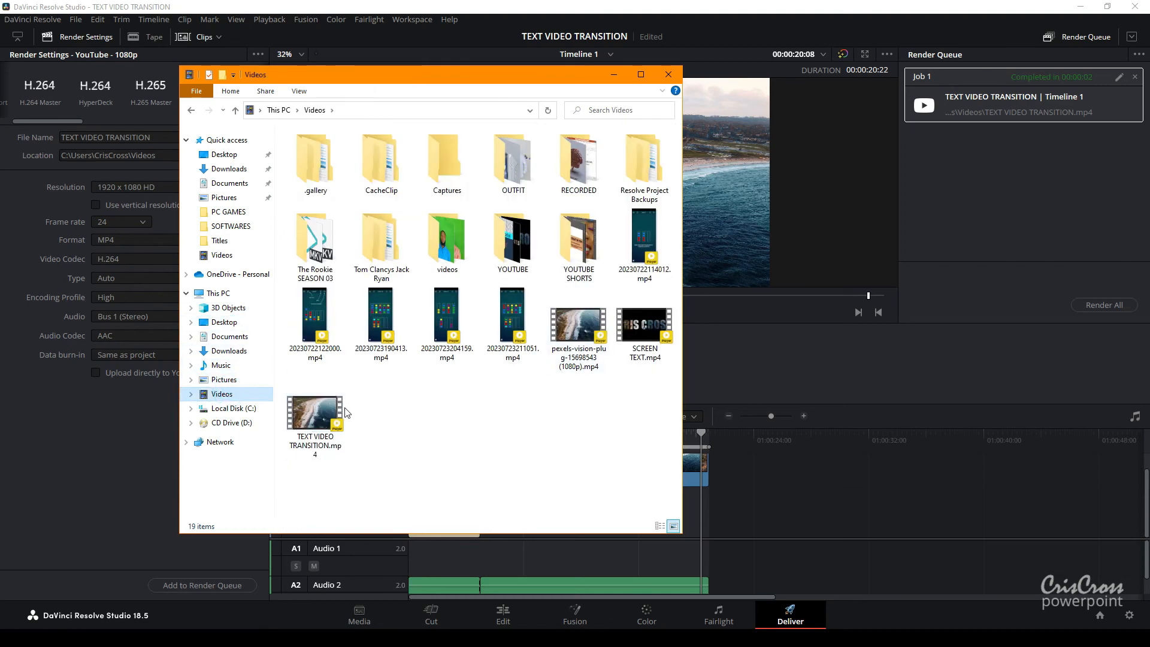
click(312, 419)
double_click(312, 421)
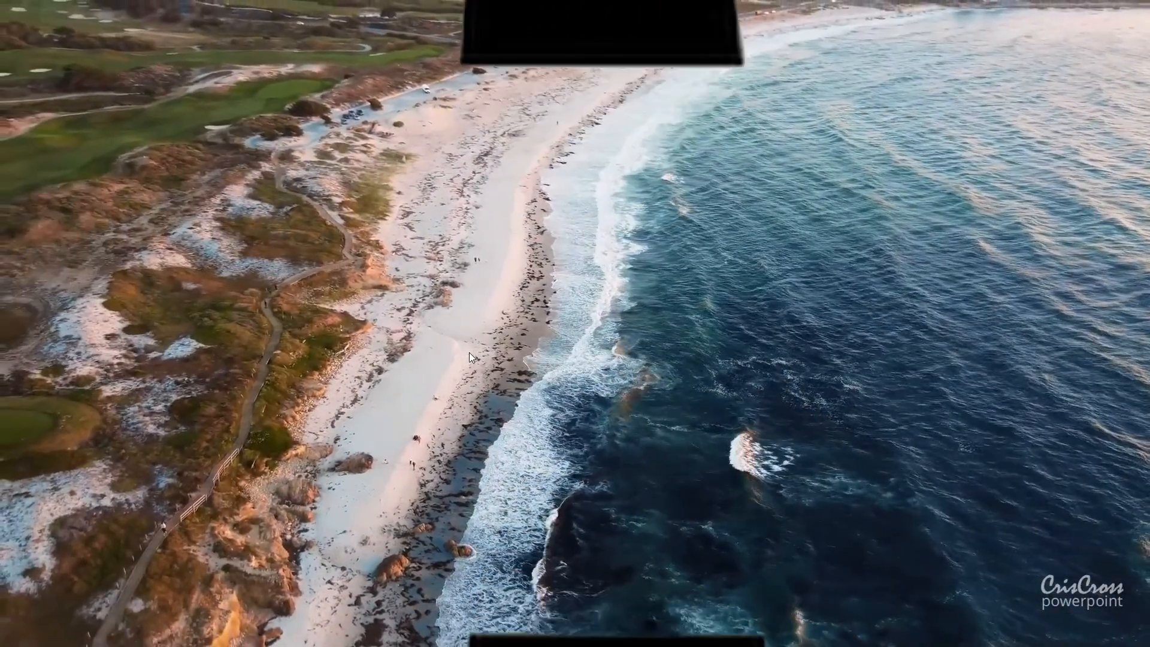
key(Left)
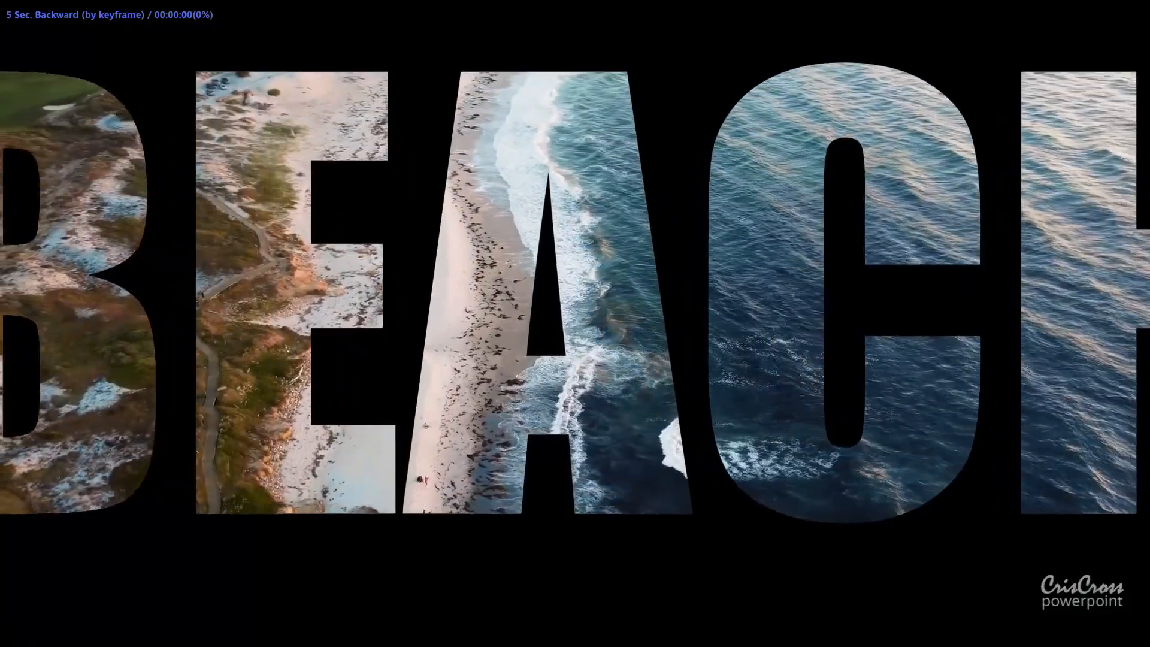